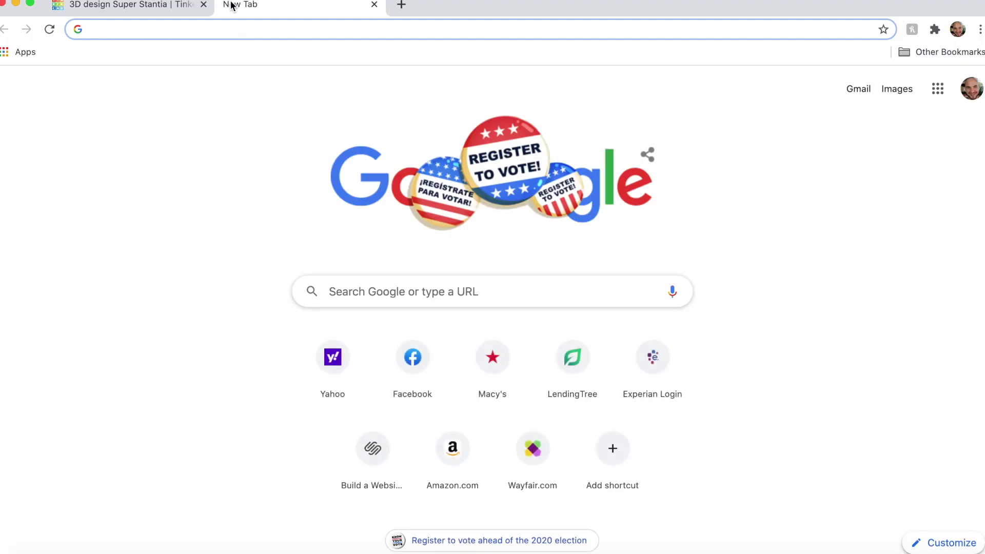
# Search the web for "matchbox car dimensions" and, in a new tab, for "matchbox car track dimensions".
pyautogui.write('matchbox car dimensions')
pyautogui.press('Return')
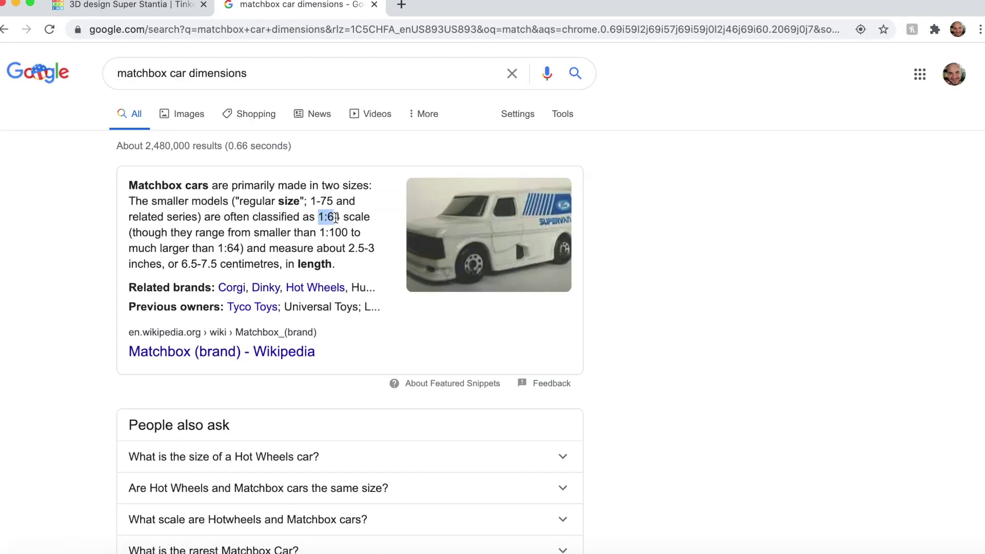
pyautogui.click(405, 9)
pyautogui.write('matchbox car trac')
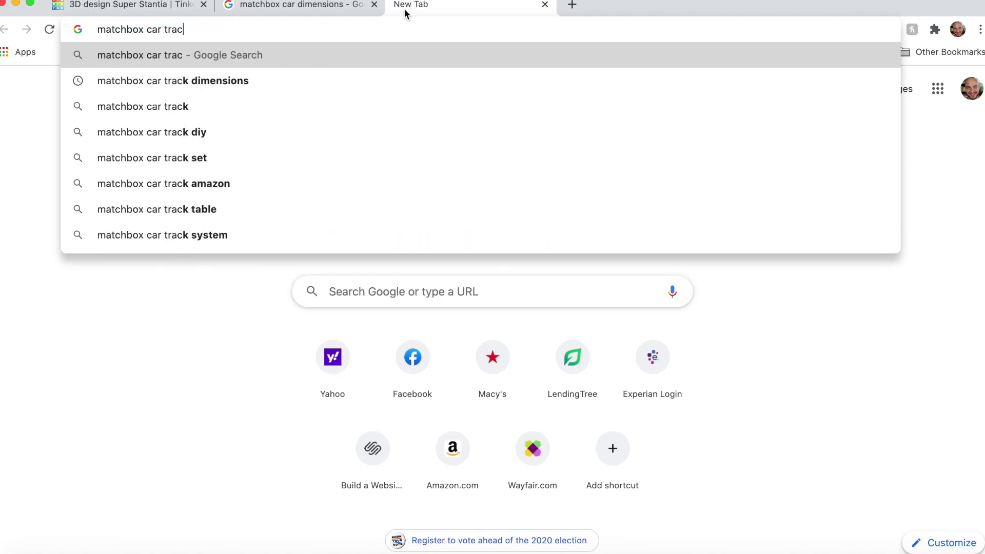
pyautogui.write('k')
pyautogui.press('Down')
pyautogui.press('Return')
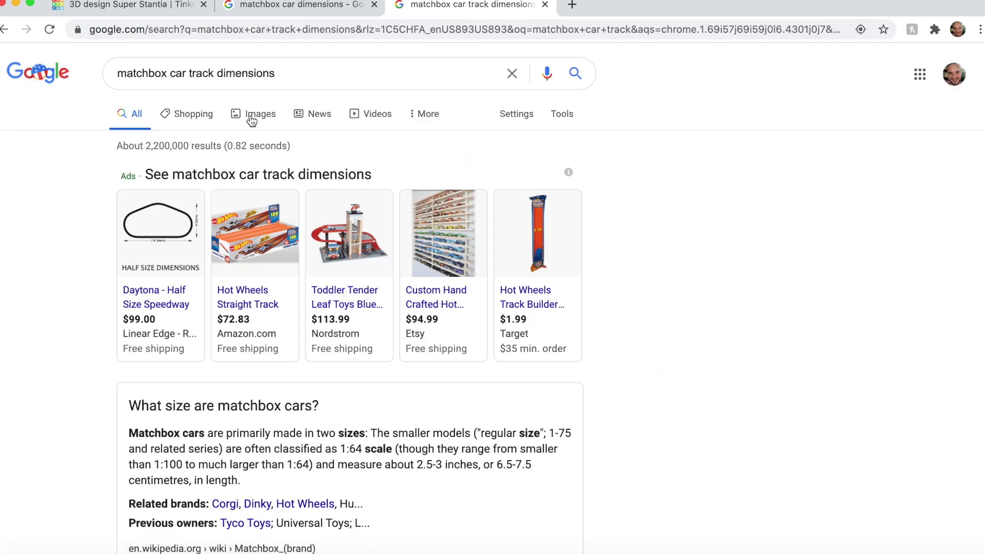
# Search images for "matchbox track dimensions" and open the dimensioned Hotwheels Track size drawing from Instructables.
pyautogui.click(252, 115)
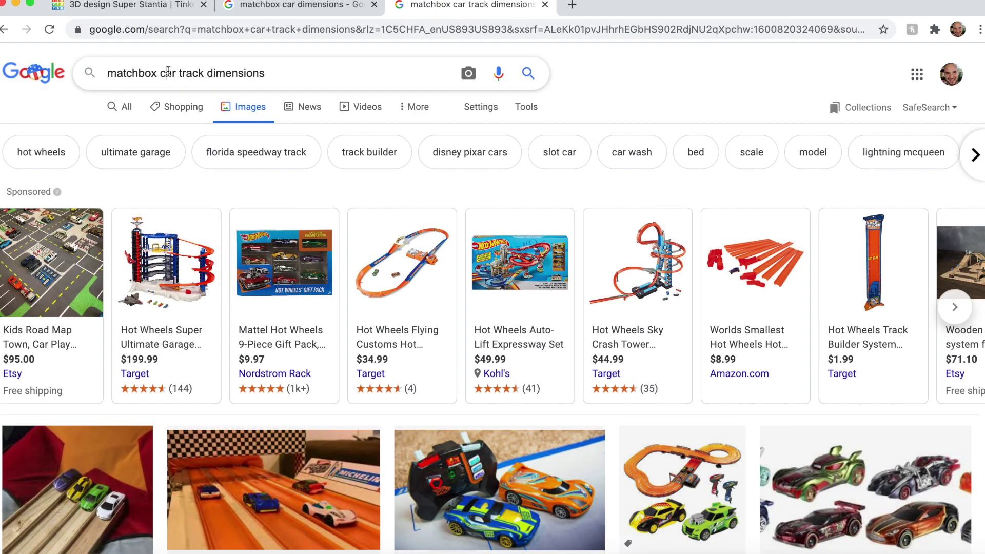
pyautogui.doubleClick(167, 72)
pyautogui.press('BackSpace')
pyautogui.press('Return')
pyautogui.scroll(-3, 373, 314)
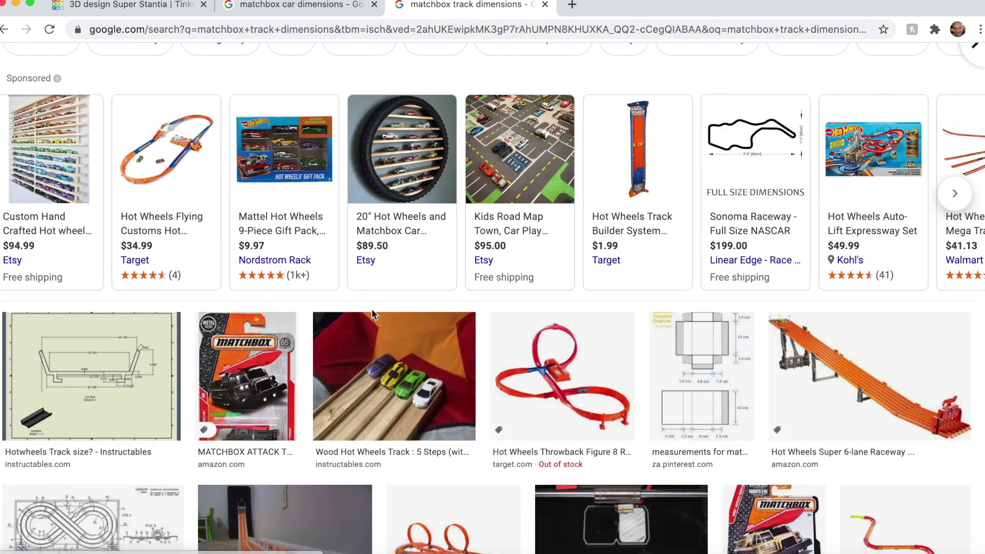
pyautogui.click(82, 375)
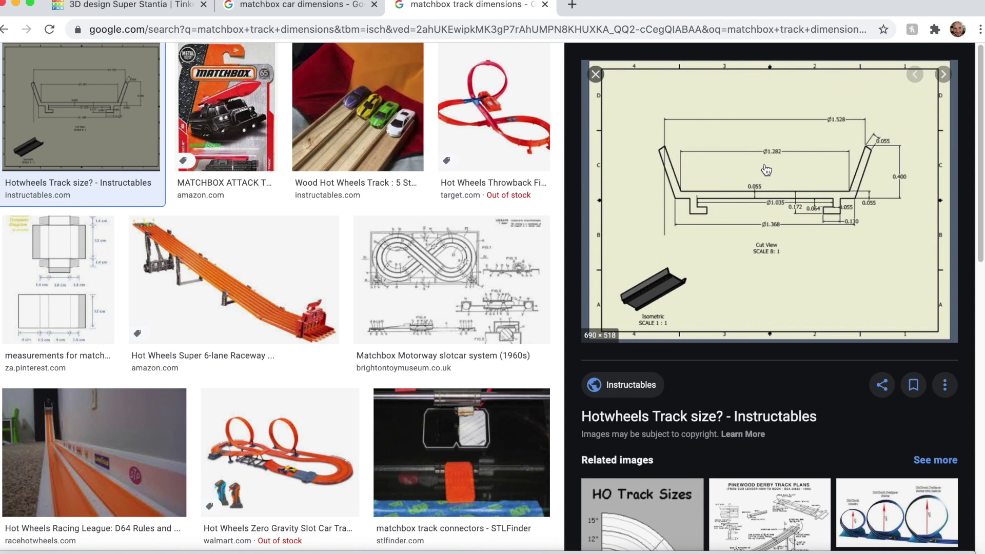
# Search for "average car tire dimensions" in a new tab.
pyautogui.click(570, 5)
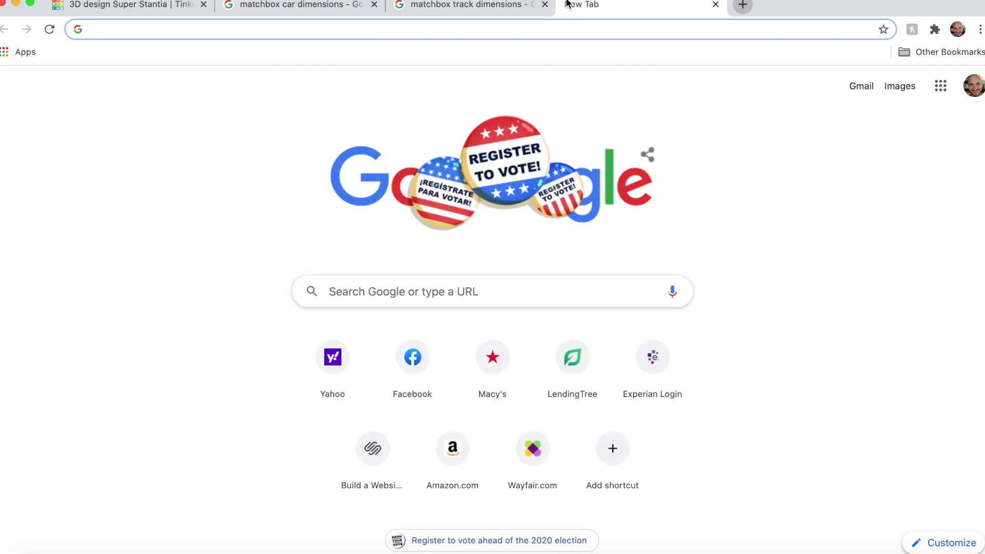
pyautogui.write('average car tire')
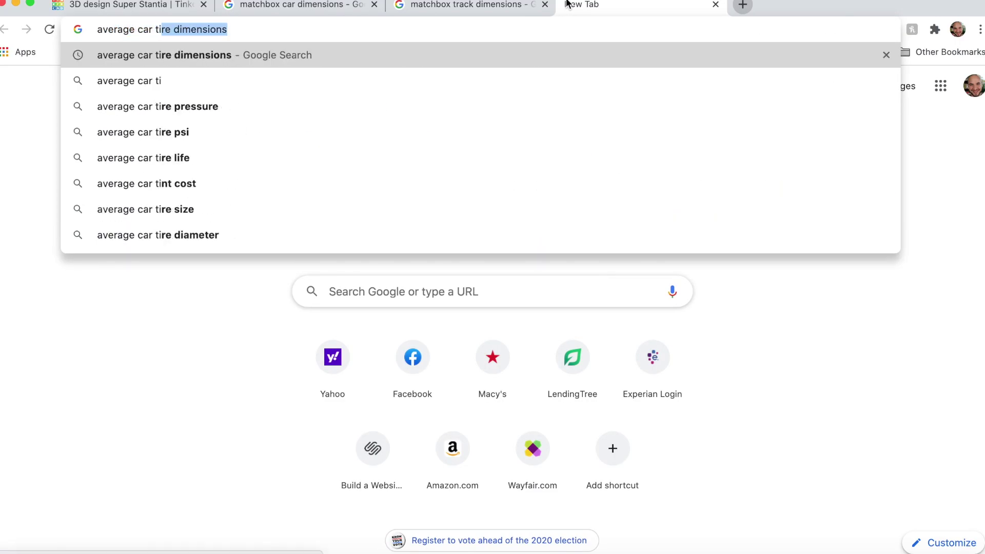
pyautogui.press('Return')
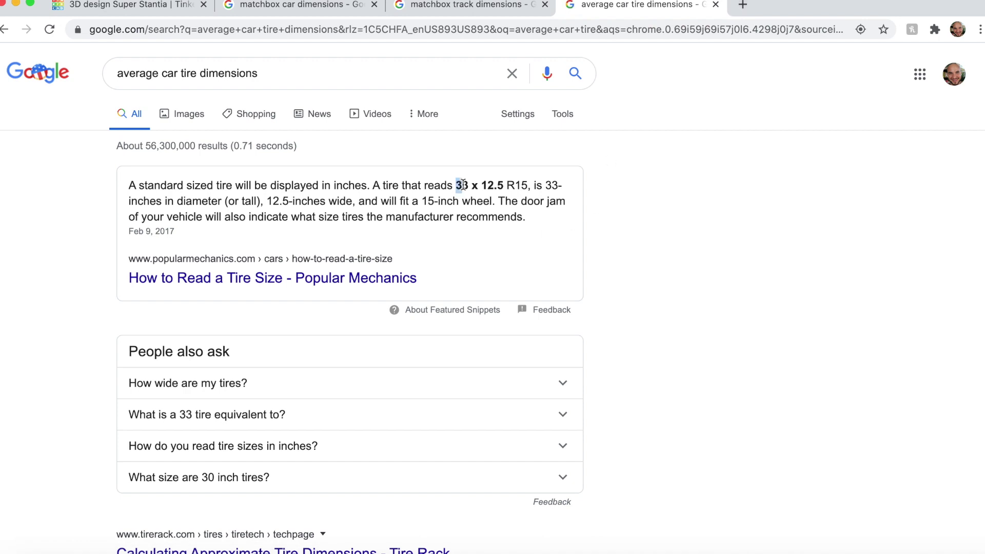
# Open Calculator, divide the 33-inch tire diameter by 64, and quit Calculator.
pyautogui.press('super+space')
pyautogui.write('calculator')
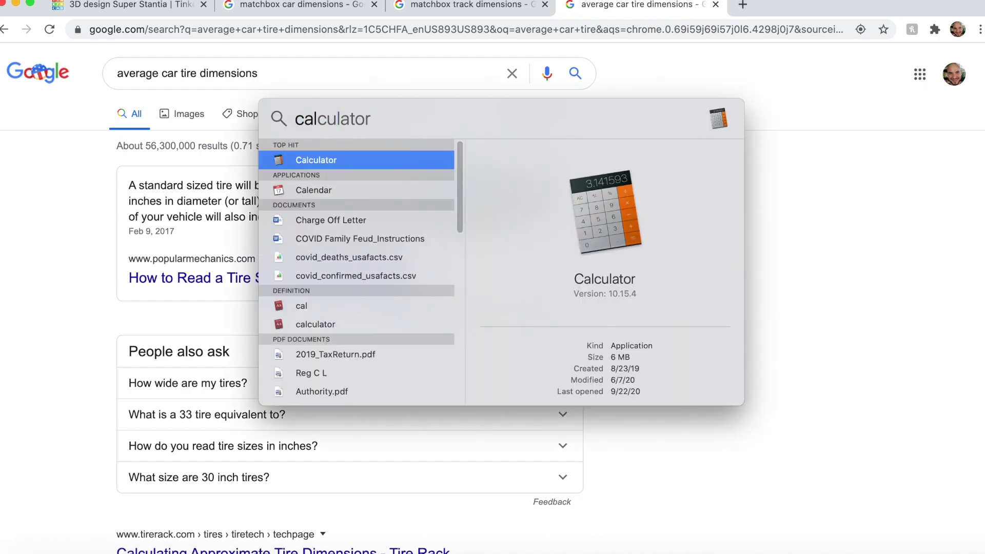
pyautogui.press('Return')
pyautogui.write('33')
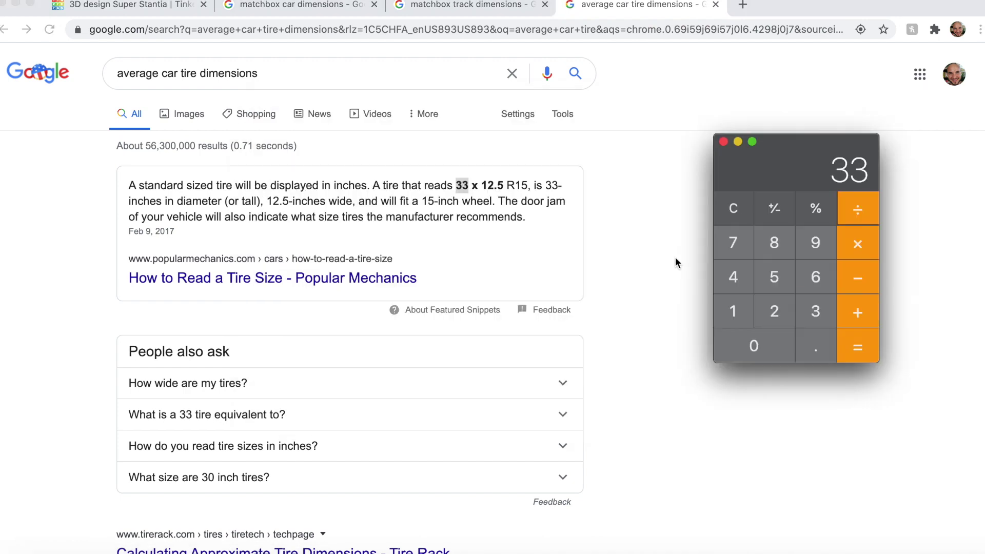
pyautogui.write('/64')
pyautogui.press('Return')
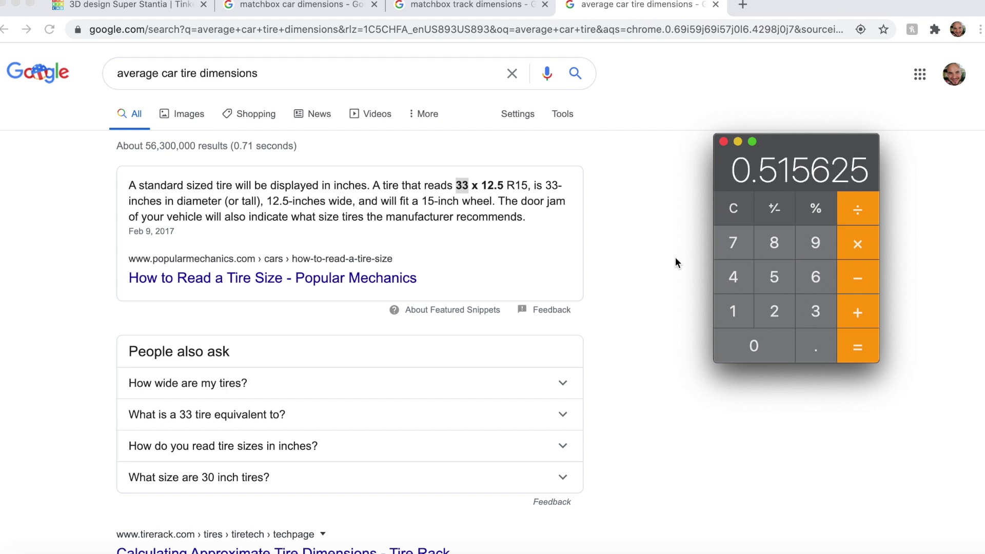
pyautogui.press('super+q')
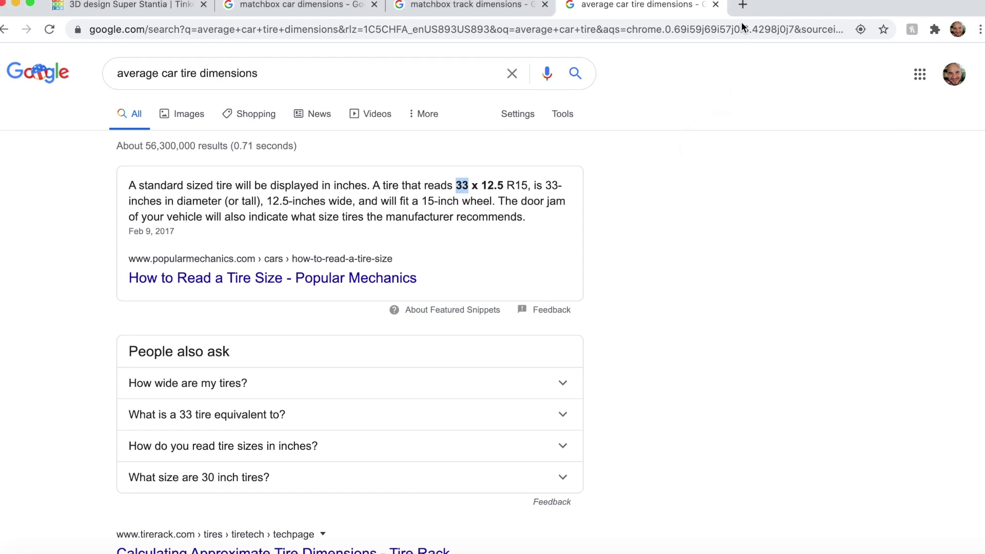
# Search for "matchbox car dimensions" in another new tab and highlight the car length given in inches.
pyautogui.click(743, 5)
pyautogui.write('matchbox car dim')
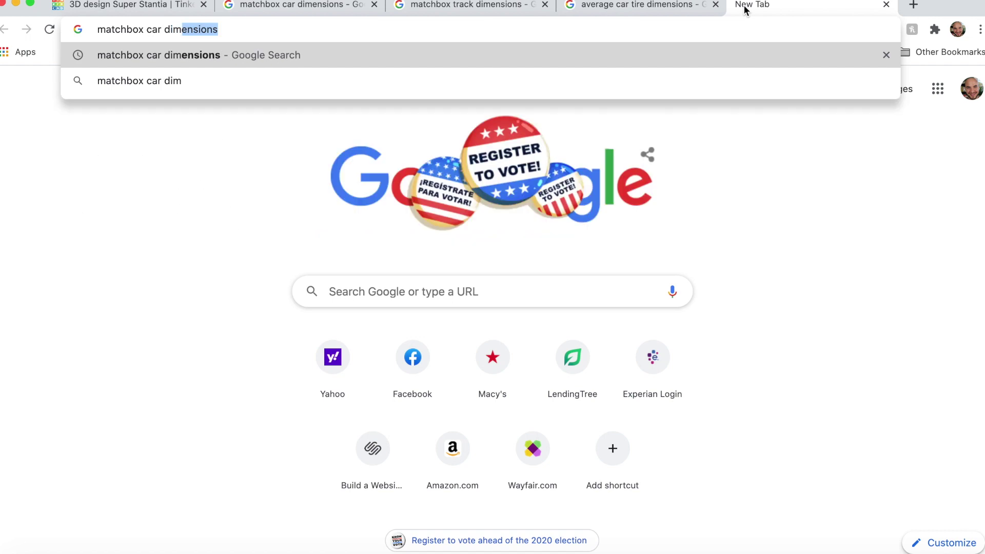
pyautogui.press('Return')
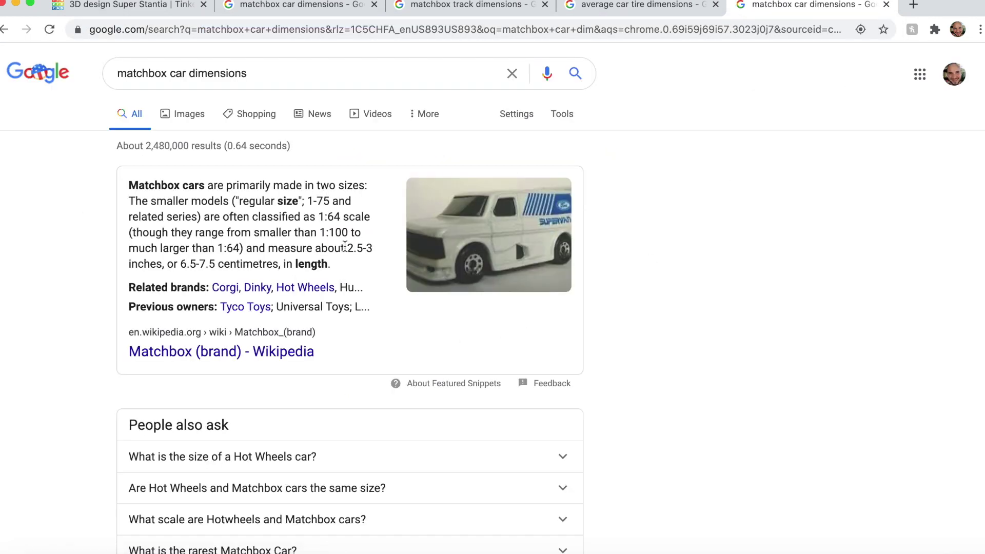
pyautogui.moveTo(369, 250); pyautogui.dragTo(160, 265)
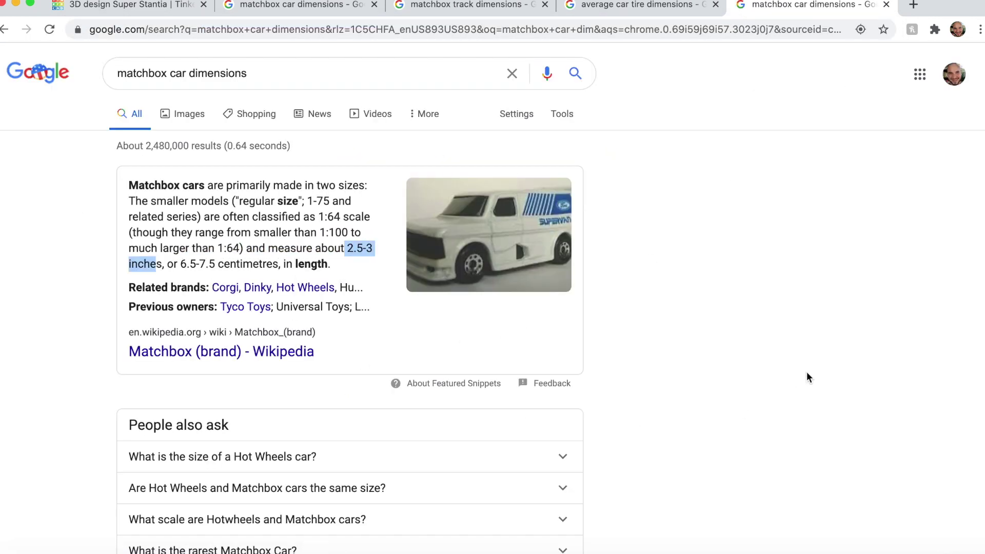
# Switch to the Tinkercad design, place a cylinder on the workplane, and set the grid units to inches.
pyautogui.click(154, 6)
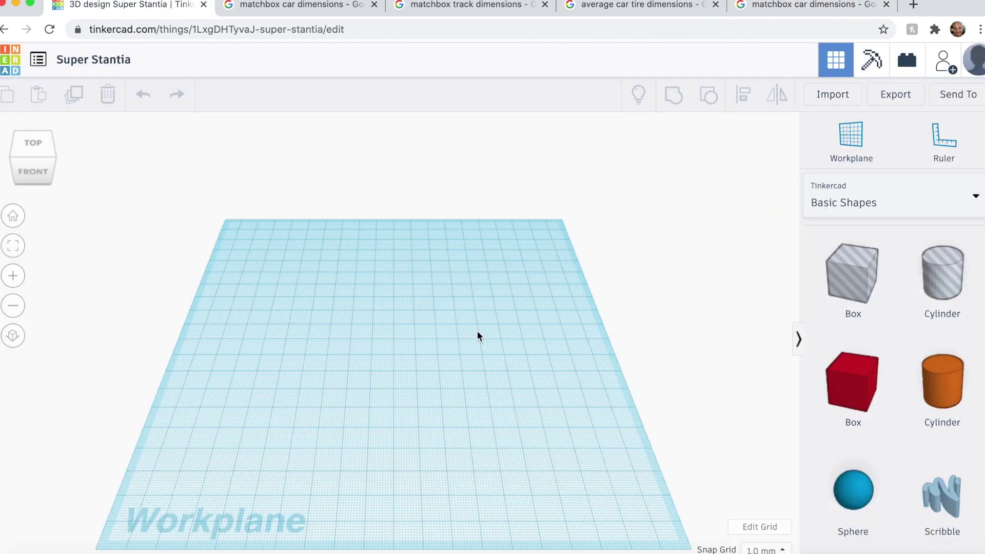
pyautogui.moveTo(939, 390); pyautogui.dragTo(472, 334)
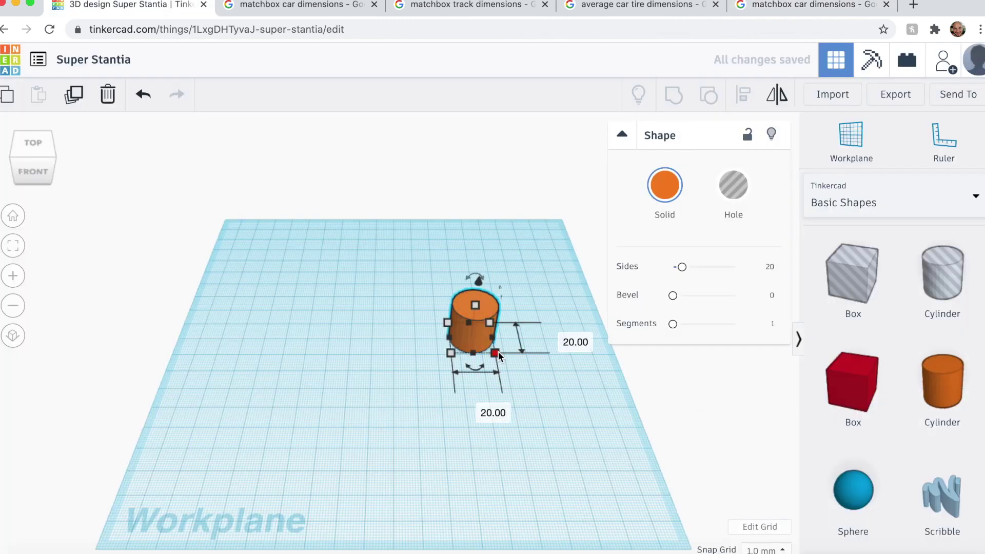
pyautogui.click(752, 528)
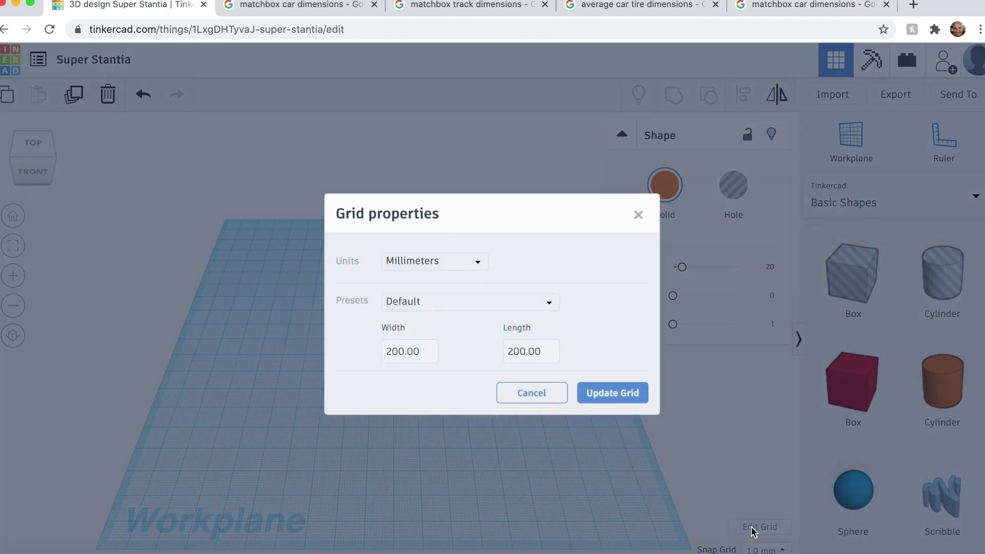
pyautogui.click(463, 266)
pyautogui.click(407, 310)
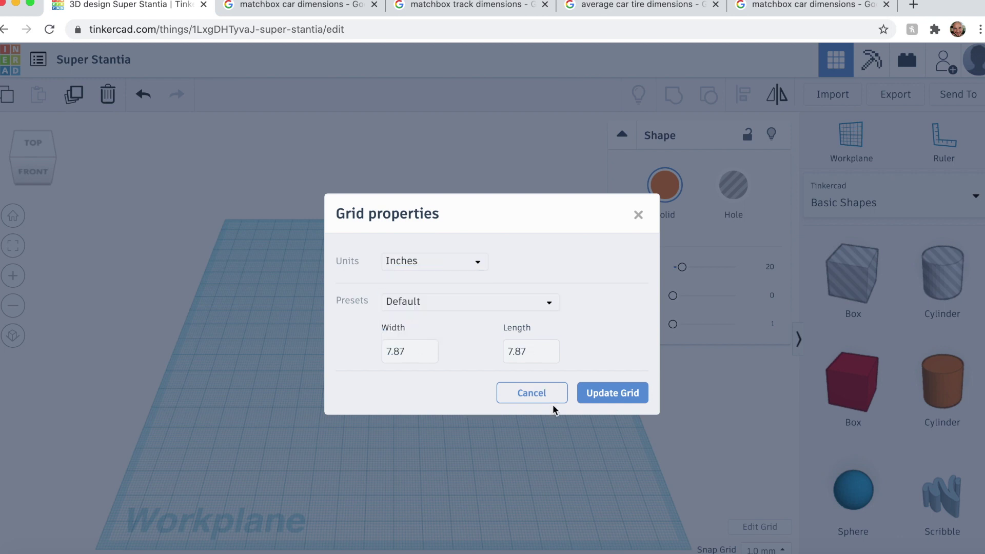
pyautogui.click(596, 393)
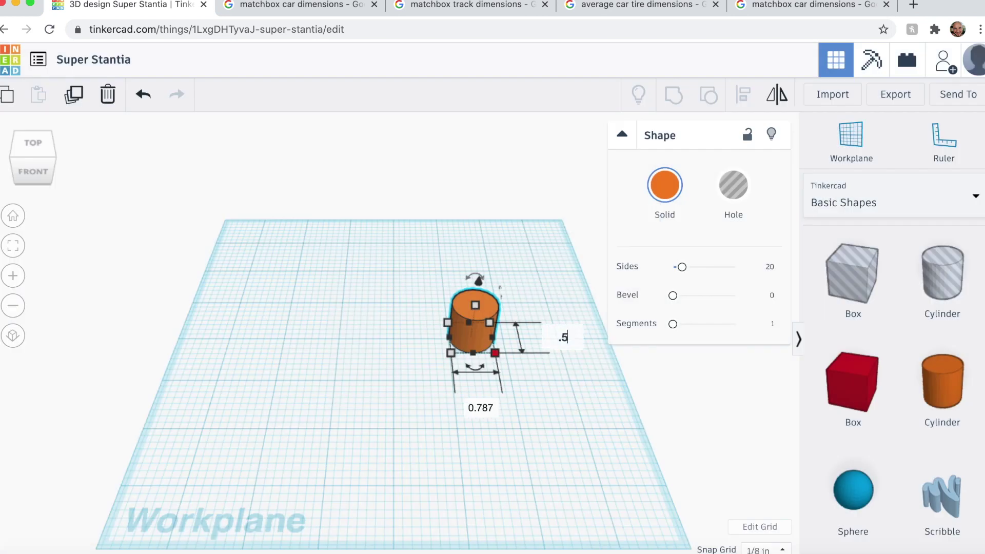
# Size the cylinder to 0.5 in diameter and 1/4 in thickness, and stand it on edge as a wheel raised 1/8 in.
pyautogui.press('Return')
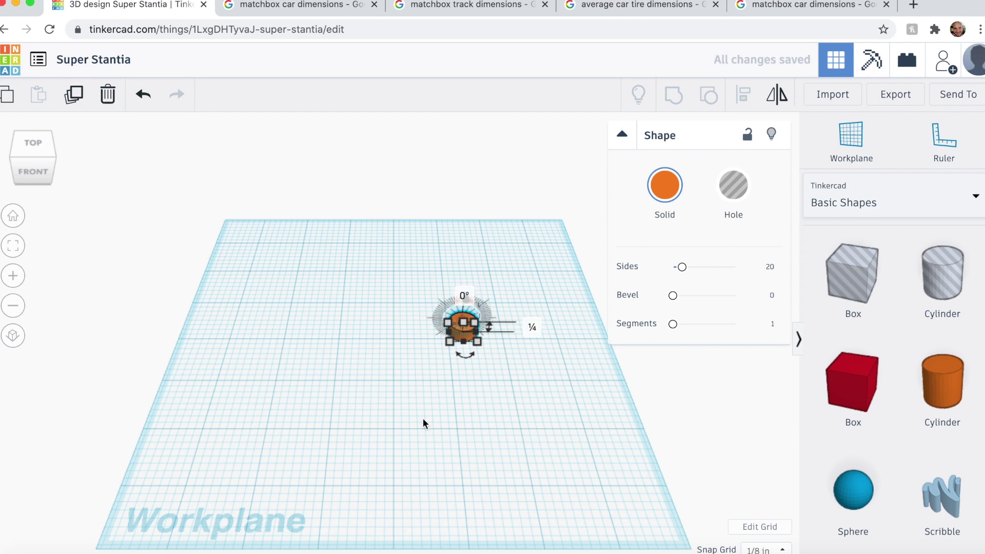
pyautogui.moveTo(422, 417); pyautogui.dragTo(386, 398, button='right')
pyautogui.scroll(4, 451, 375)
pyautogui.moveTo(524, 319); pyautogui.dragTo(528, 340)
pyautogui.moveTo(511, 303); pyautogui.dragTo(511, 291)
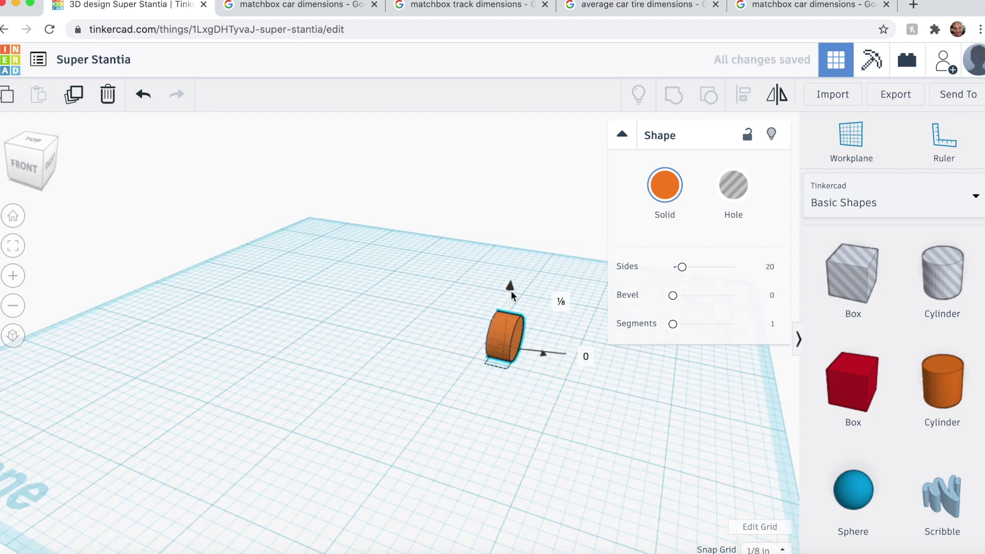
# Move the wheel toward the back-left area of the workplane and keep it selected.
pyautogui.moveTo(495, 475); pyautogui.dragTo(432, 433, button='right')
pyautogui.moveTo(485, 339); pyautogui.dragTo(323, 297)
pyautogui.click(324, 413)
pyautogui.moveTo(324, 413); pyautogui.dragTo(382, 446, button='right')
pyautogui.click(302, 295)
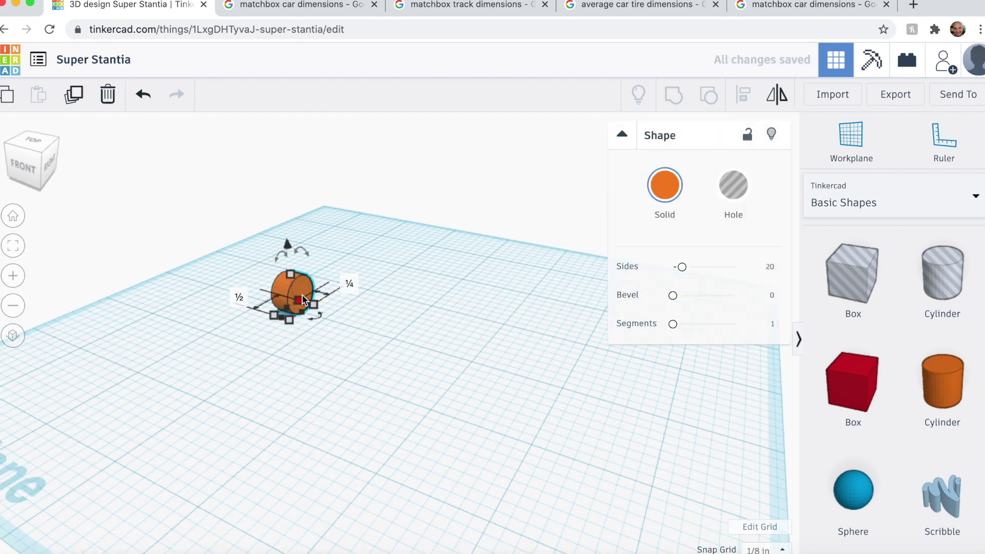
# Duplicate the wheel and shift the copy 1 1/8 in sideways to form a pair.
pyautogui.press('super+d')
pyautogui.press('Right')
pyautogui.press('Right')
pyautogui.press('Right')
pyautogui.press('Right')
pyautogui.press('Right')
pyautogui.press('Right')
pyautogui.press('Right')
pyautogui.press('Right')
pyautogui.press('Right')
pyautogui.moveTo(296, 370); pyautogui.dragTo(455, 390, button='right')
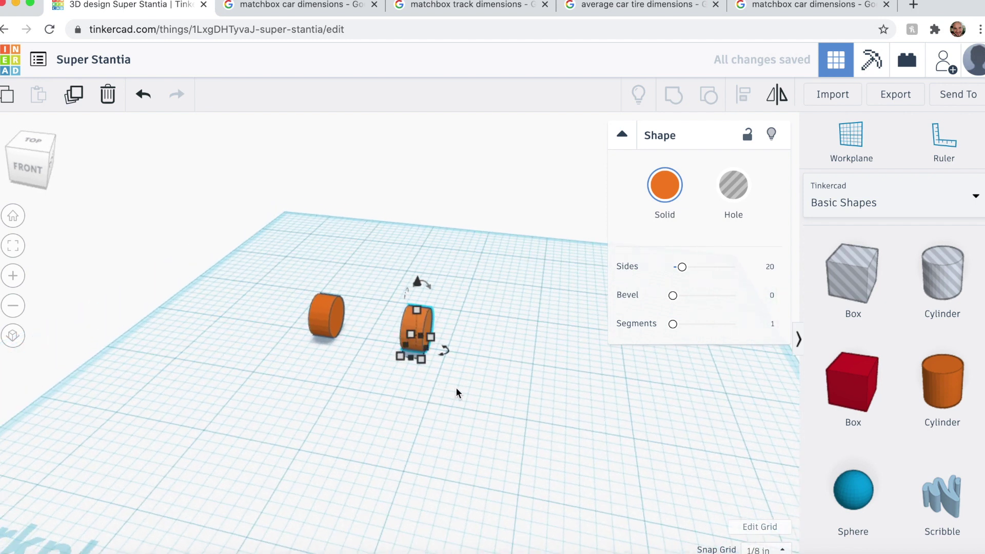
# Place a ruler at the front outer corner of the original wheel and measure the offsets of both wheels.
pyautogui.click(949, 149)
pyautogui.click(304, 356)
pyautogui.click(381, 410)
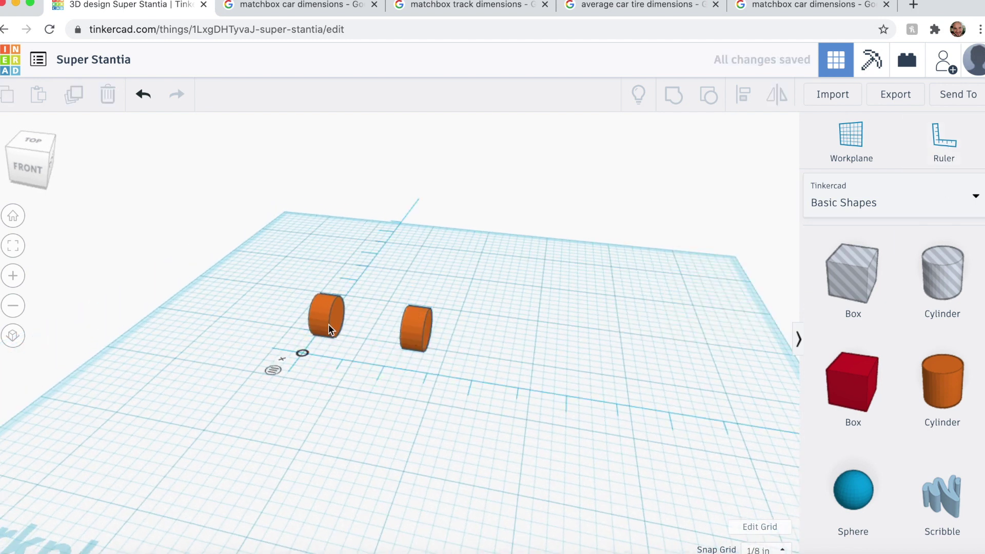
pyautogui.click(328, 325)
pyautogui.moveTo(319, 381); pyautogui.dragTo(310, 384, button='right')
pyautogui.scroll(2, 309, 383)
pyautogui.click(220, 396)
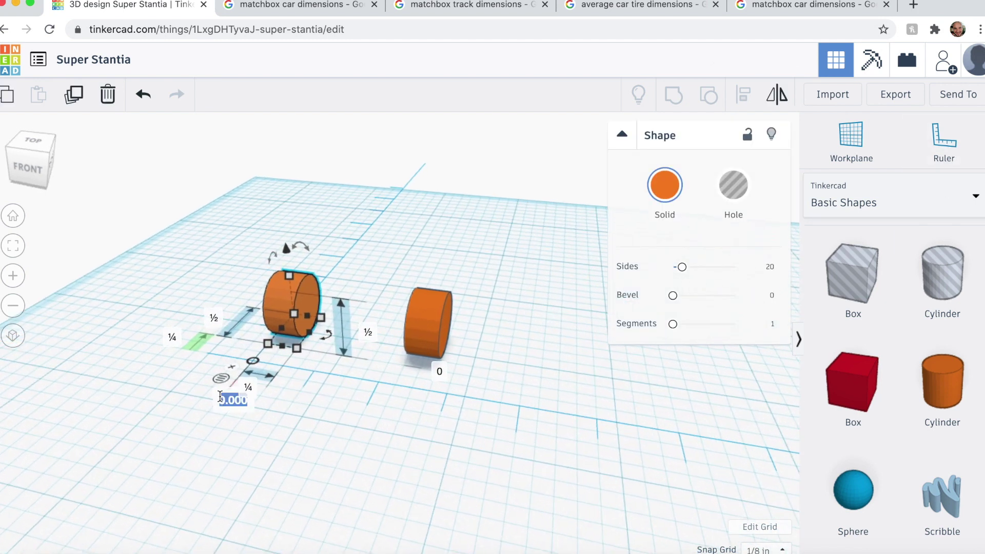
pyautogui.click(429, 333)
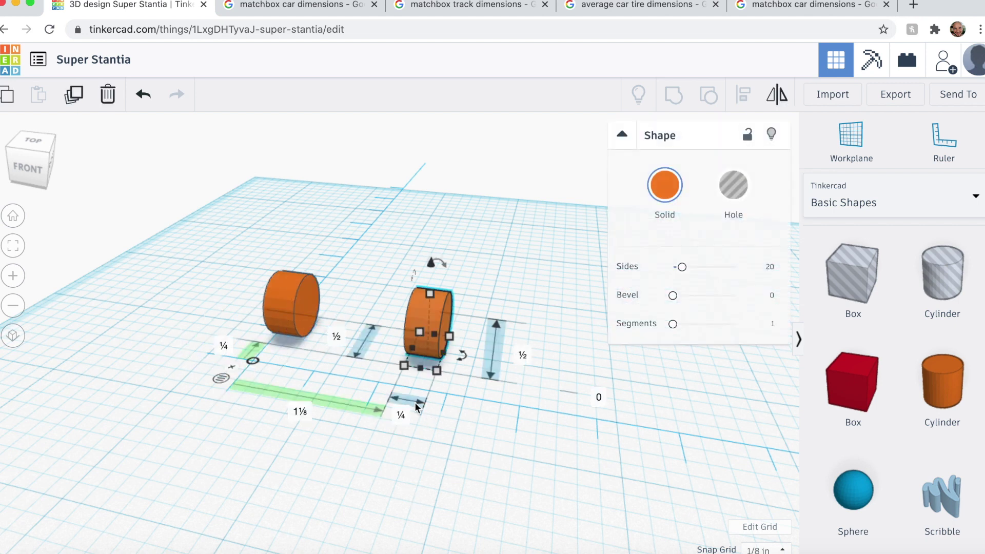
pyautogui.click(318, 461)
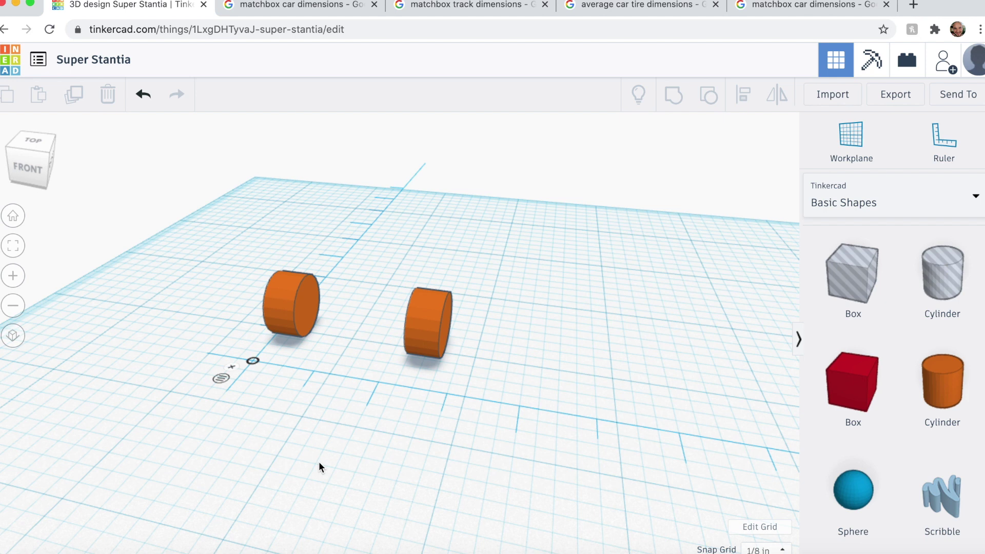
# Replace the ruler with one at the front outer corner of the copied wheel and measure the pair's overall width.
pyautogui.click(250, 362)
pyautogui.click(942, 136)
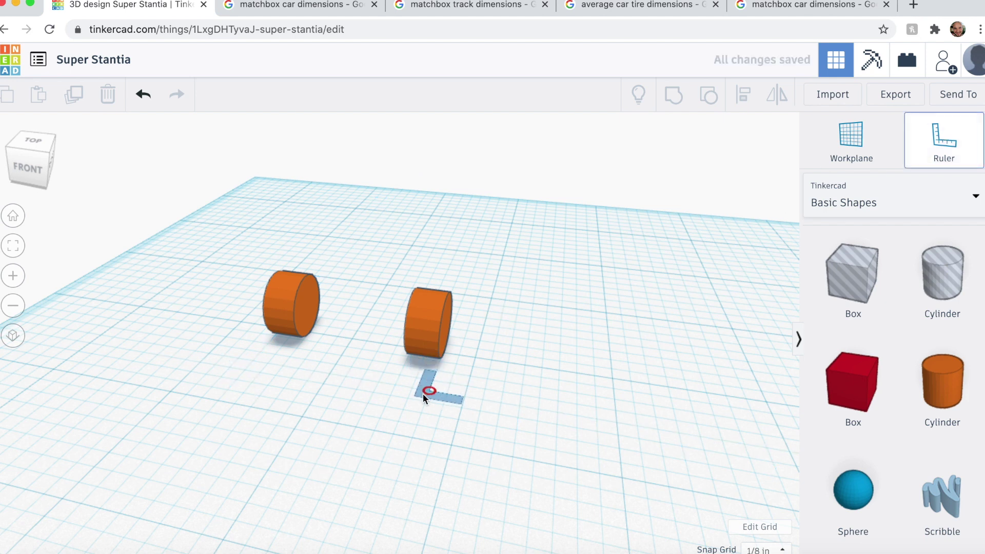
pyautogui.click(422, 393)
pyautogui.click(416, 325)
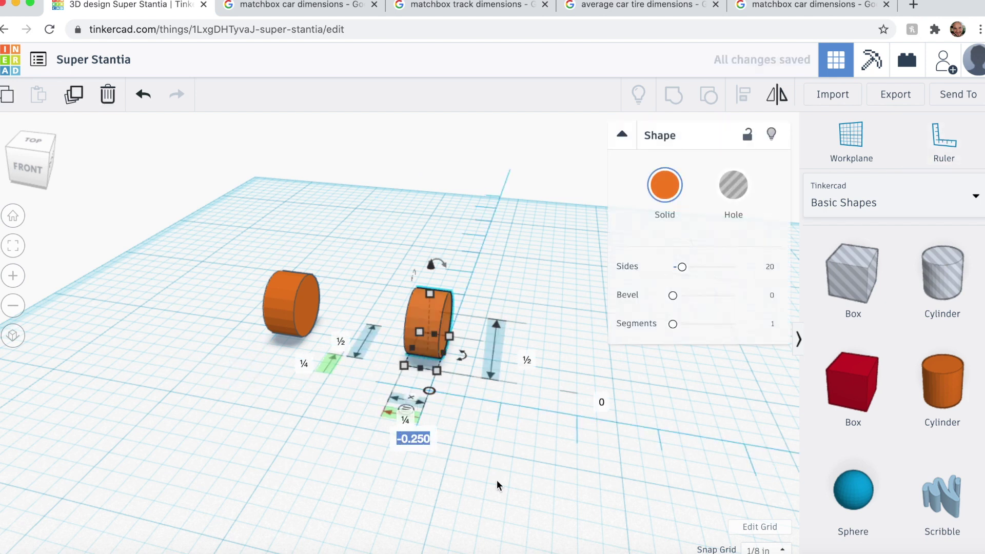
pyautogui.press('Return')
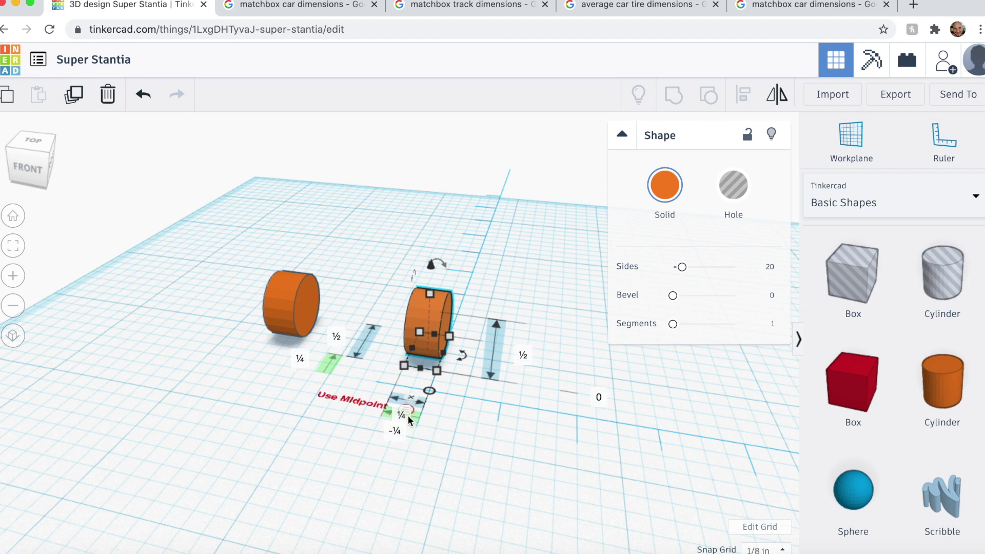
pyautogui.click(424, 457)
pyautogui.click(299, 314)
pyautogui.moveTo(313, 517); pyautogui.dragTo(354, 450, button='right')
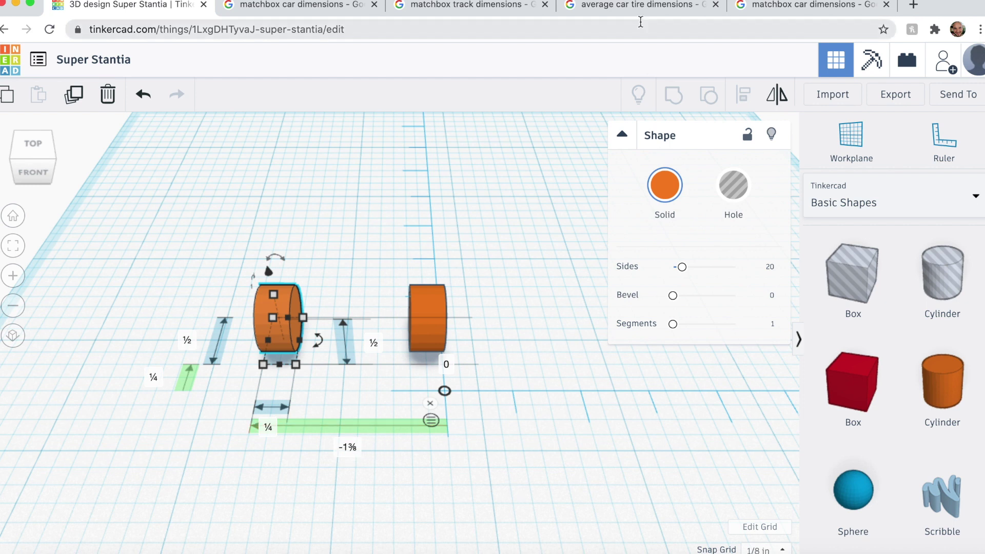
# Check the wheel spacing against the Matchbox car dimensions results and the dimensioned track drawing.
pyautogui.click(805, 7)
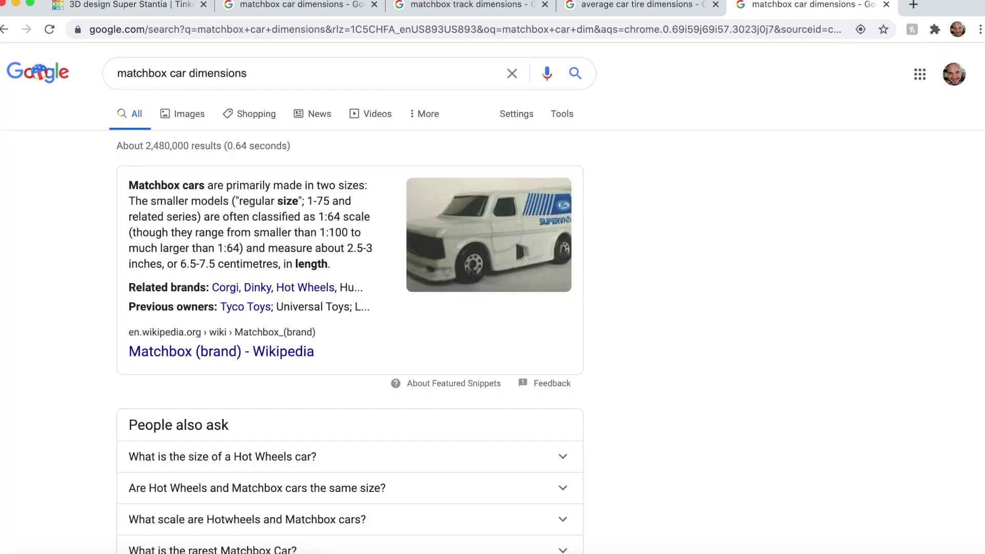
pyautogui.click(452, 6)
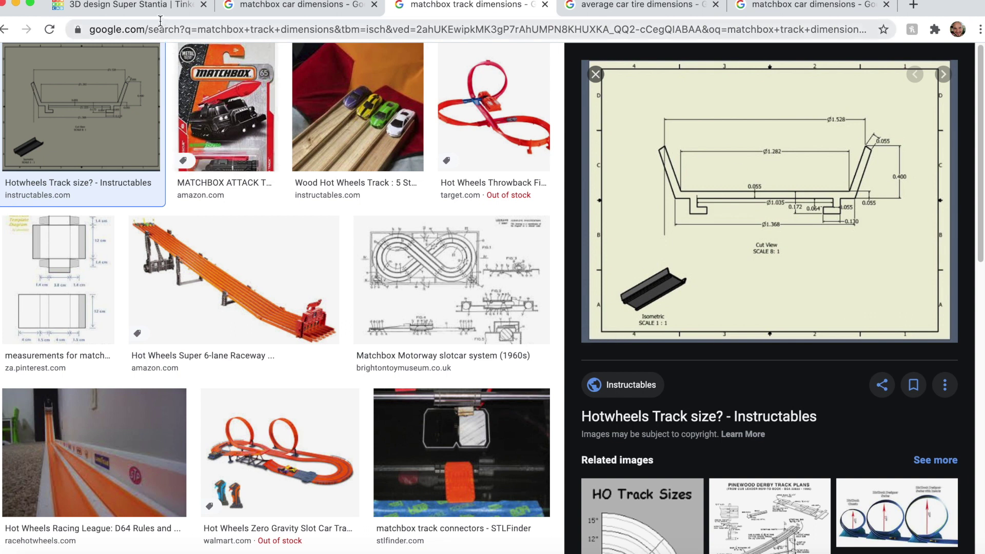
# Switch back to the Tinkercad design and set the copied wheel's sideways offset from the ruler to -1.125 in.
pyautogui.click(123, 5)
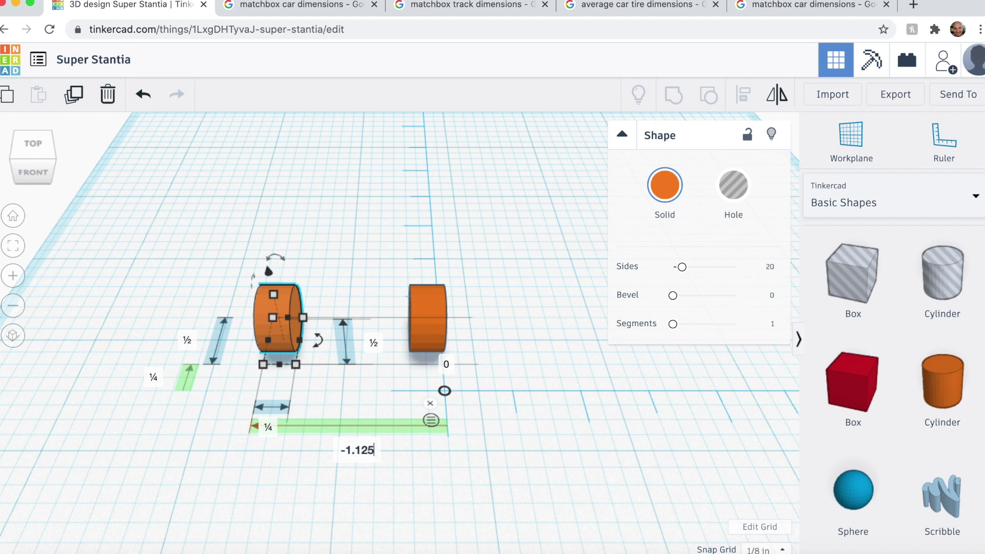
pyautogui.write('-1.125')
pyautogui.press('Return')
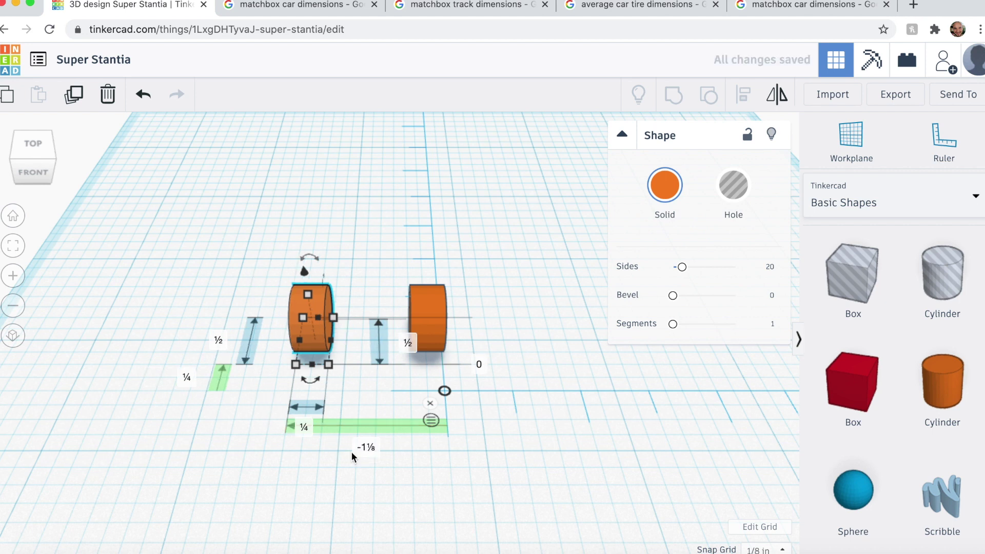
pyautogui.click(418, 497)
pyautogui.moveTo(460, 477); pyautogui.dragTo(432, 466, button='right')
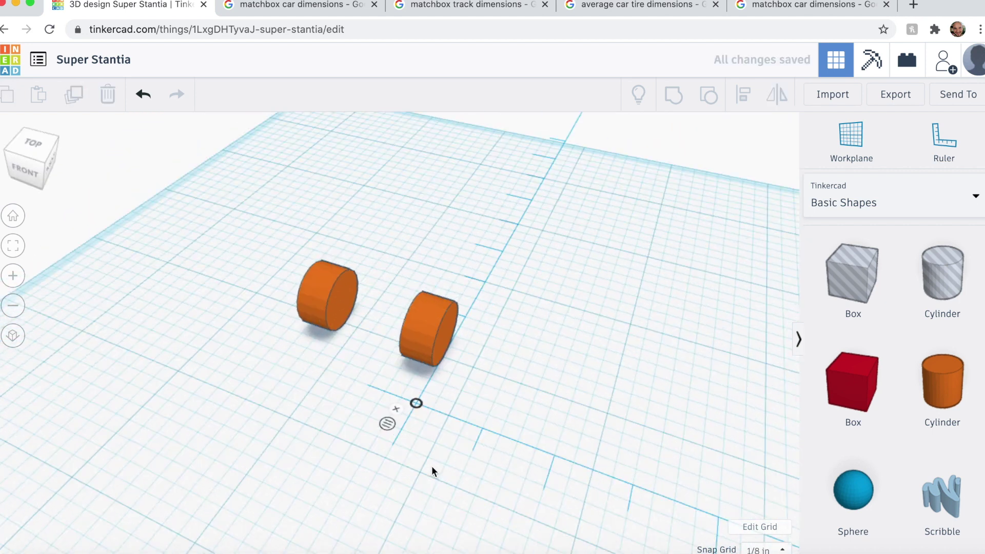
# Duplicate the wheel pair as a second axle behind the first and add a red box between the wheels.
pyautogui.hotkey('ctrl', 'a')
pyautogui.hotkey('ctrl', 'g')
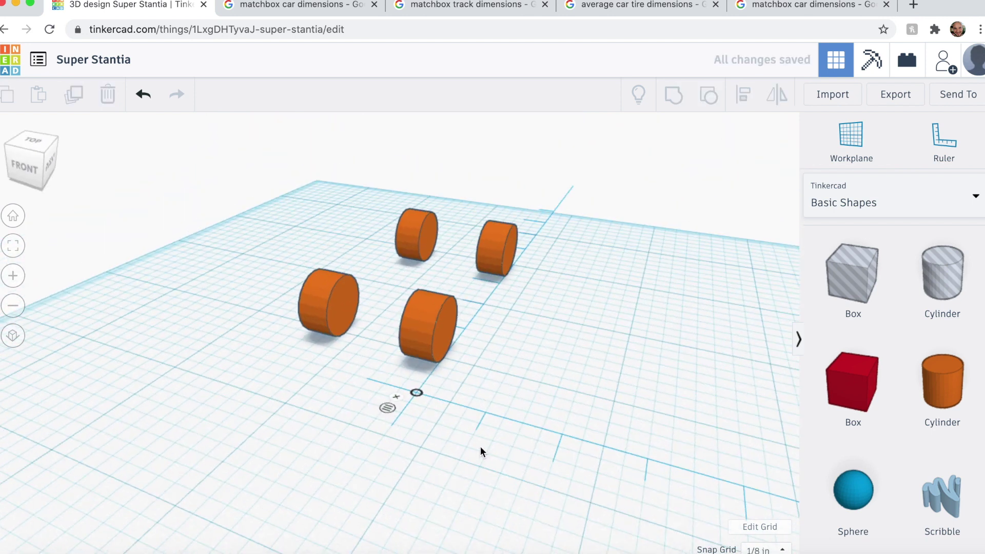
pyautogui.scroll(3, 479, 451)
pyautogui.hotkey('ctrl', 'a')
pyautogui.click(462, 402)
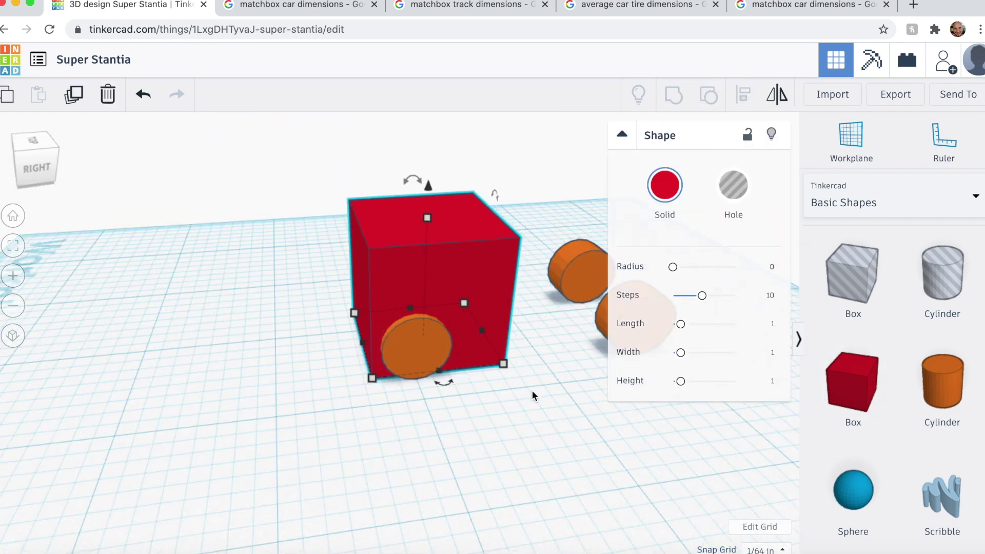
# Stretch the box over both axles as the car body and cut a sloped hood and trunk with tilted hole boxes.
pyautogui.moveTo(529, 396); pyautogui.dragTo(352, 214, button='right')
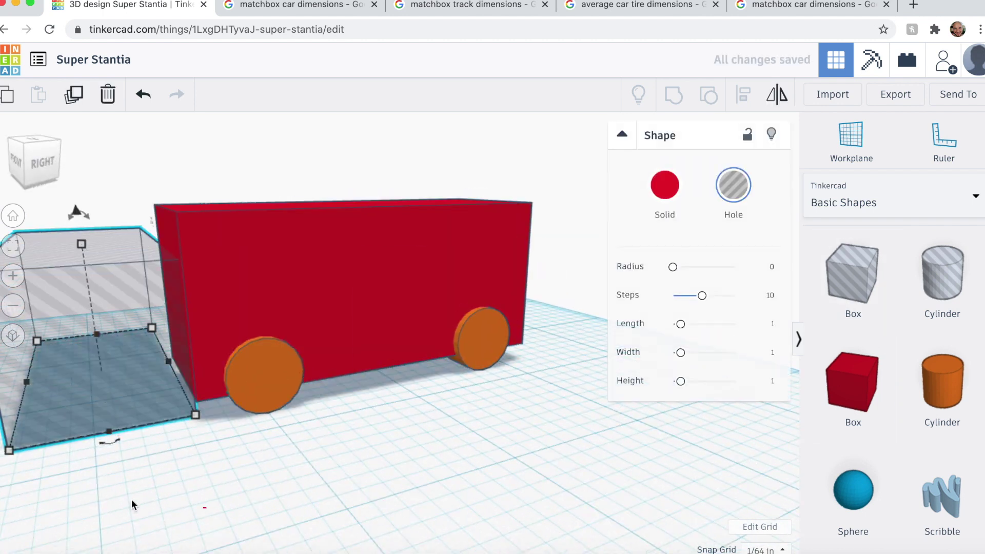
pyautogui.moveTo(132, 501); pyautogui.dragTo(98, 191)
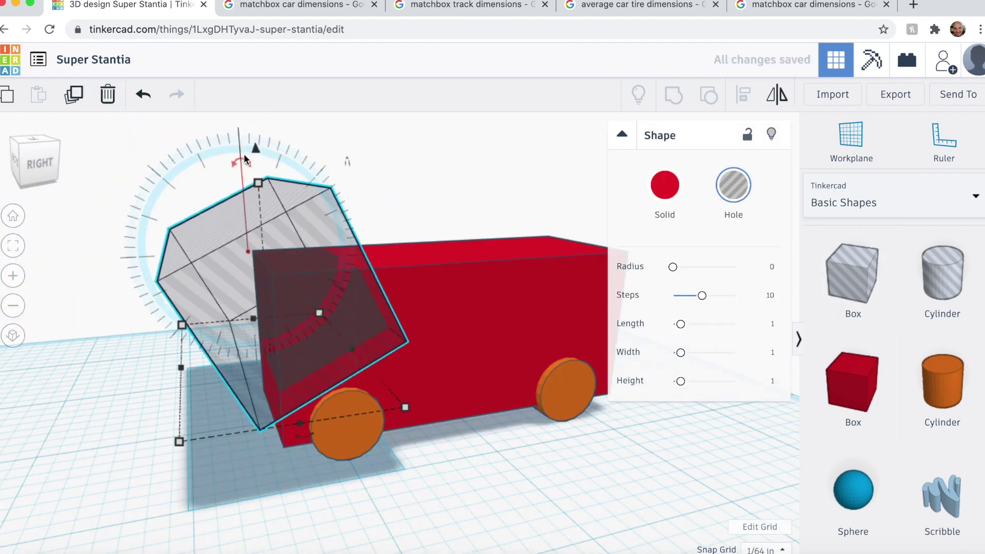
pyautogui.moveTo(319, 308); pyautogui.dragTo(325, 407)
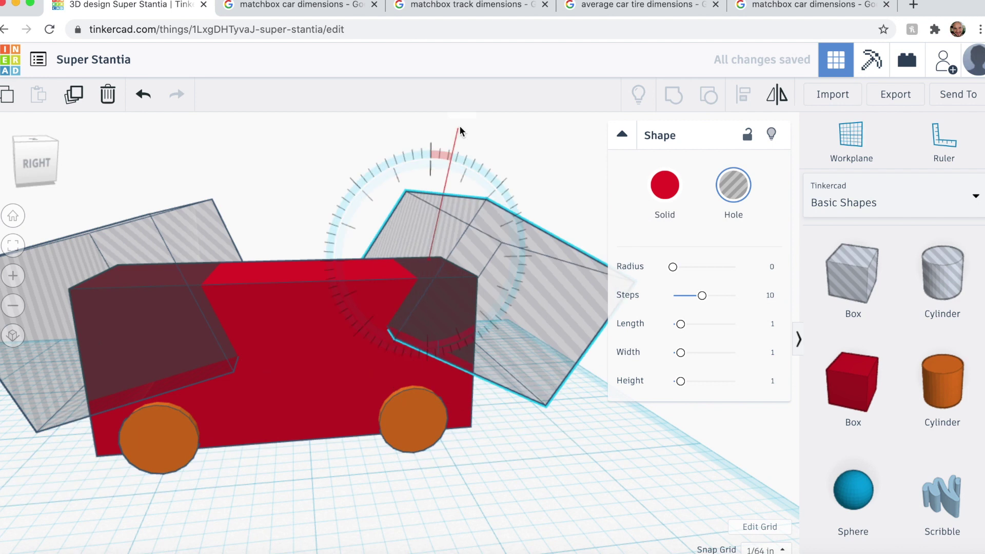
pyautogui.moveTo(457, 132); pyautogui.dragTo(485, 177)
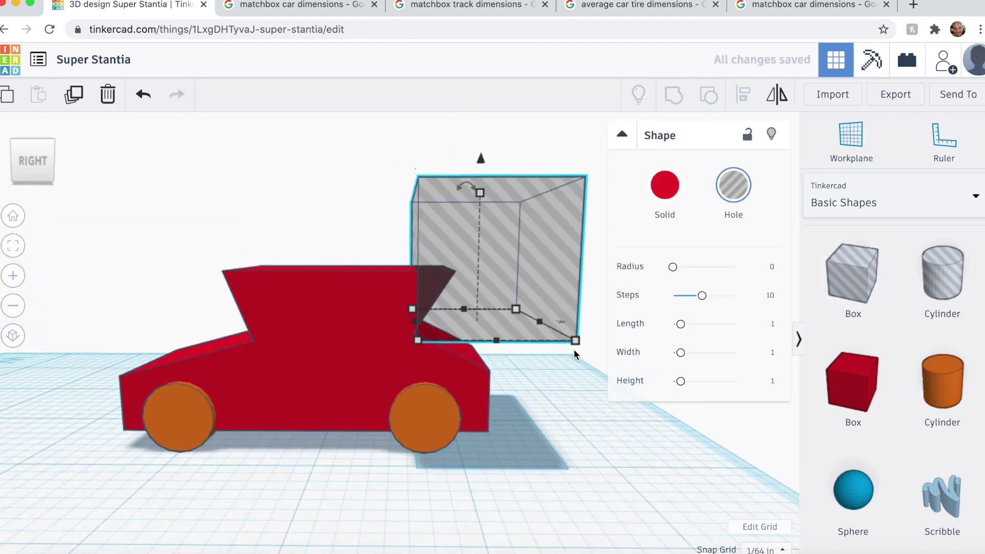
# Place hole boxes at the rear and front of the cabin and tilt them to slope the rear window and windshield.
pyautogui.scroll(6, 580, 436)
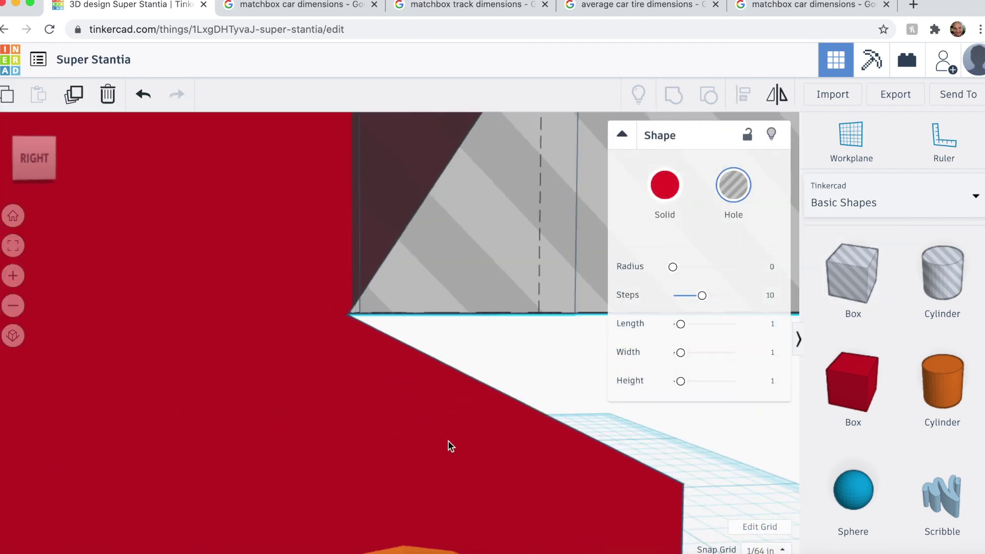
pyautogui.scroll(-10, 450, 446)
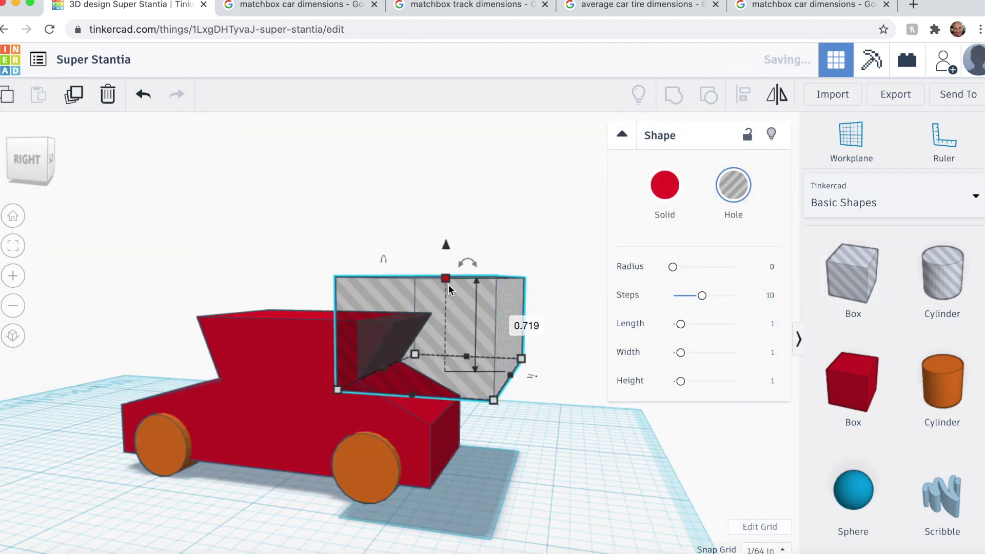
pyautogui.scroll(8, 385, 414)
pyautogui.moveTo(384, 414); pyautogui.dragTo(501, 426, button='right')
pyautogui.scroll(-10, 501, 426)
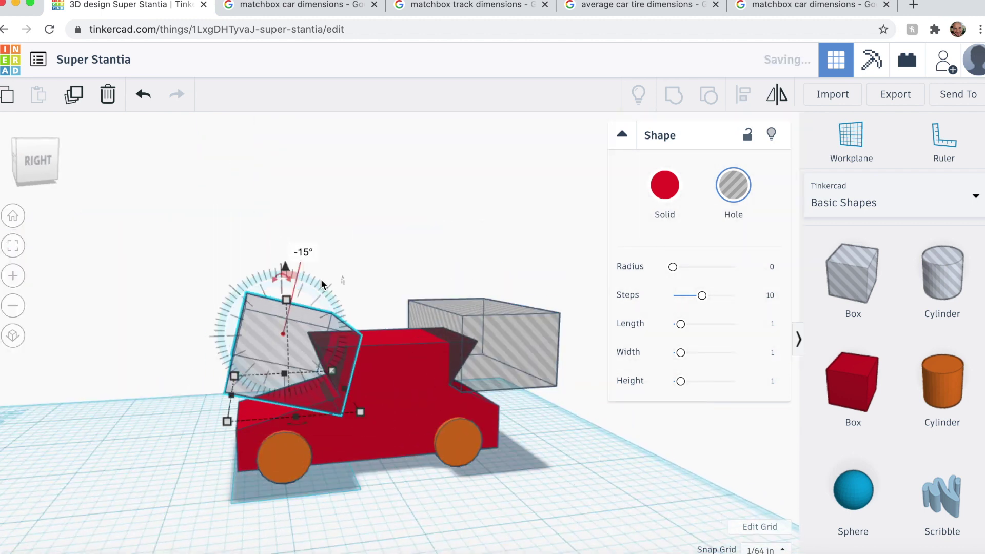
pyautogui.moveTo(231, 227); pyautogui.dragTo(249, 257)
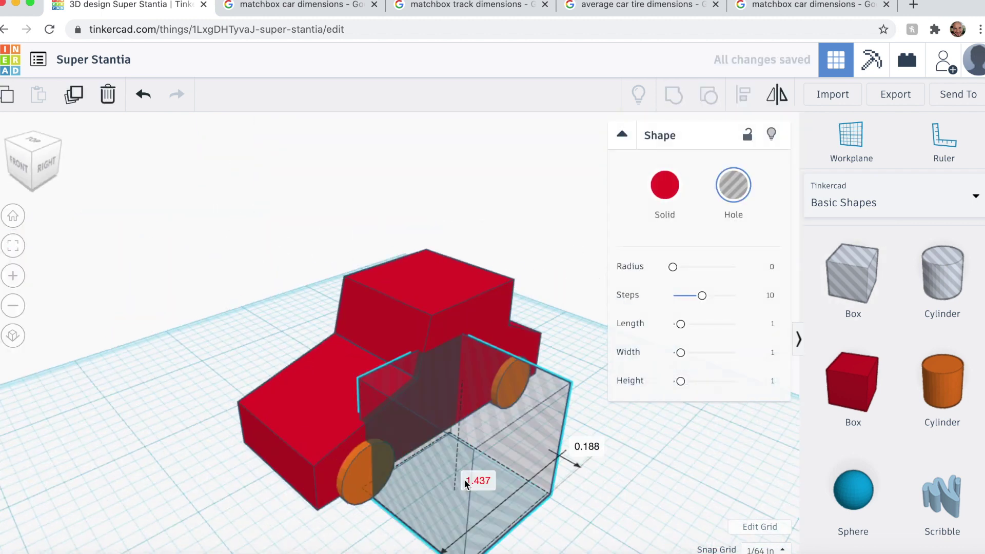
# Cut the sides of the cabin at a slant with hole boxes.
pyautogui.scroll(5, 380, 180)
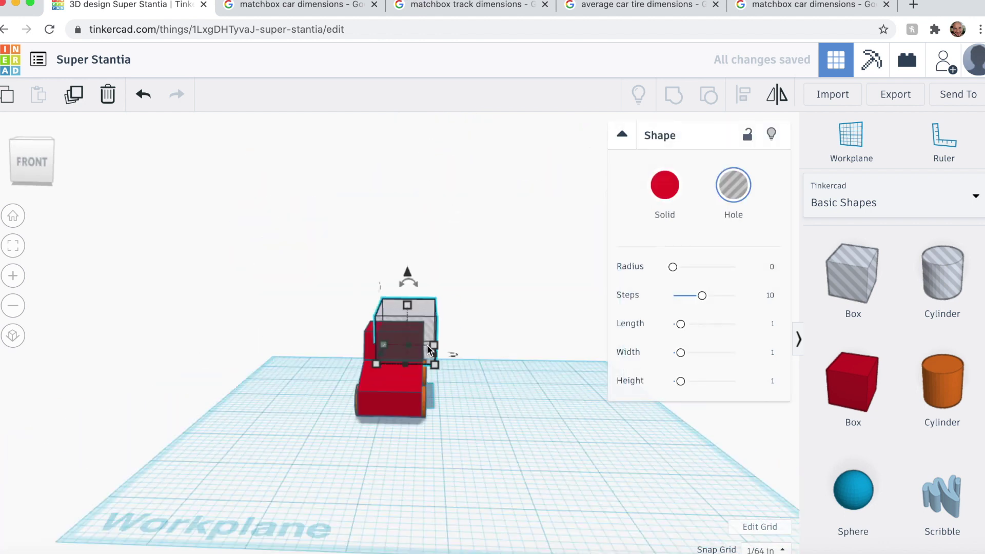
pyautogui.scroll(3, 496, 392)
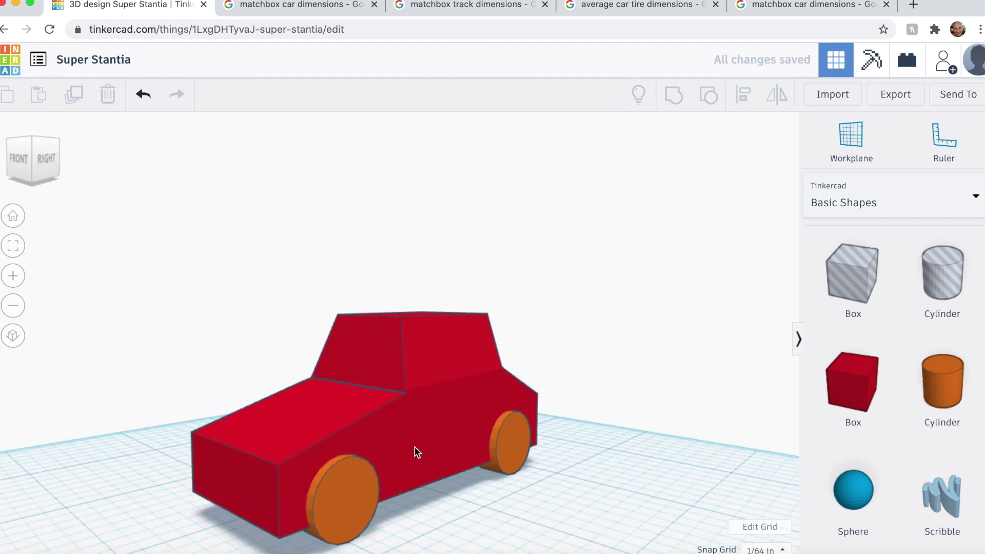
pyautogui.moveTo(414, 447); pyautogui.dragTo(446, 519, button='right')
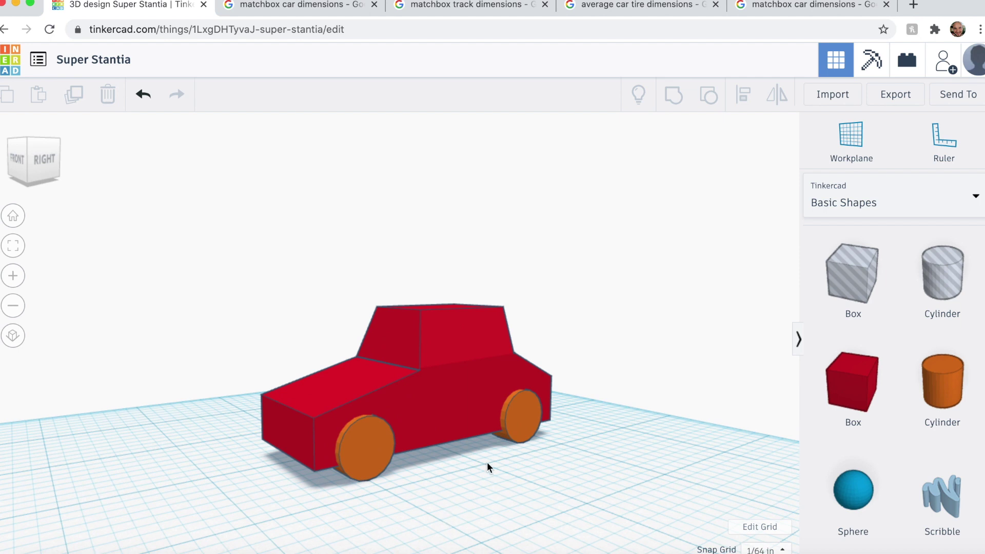
# Add a hole cylinder slightly larger than a wheel, turn it on its side, and place it near the front wheel.
pyautogui.scroll(3, 488, 462)
pyautogui.moveTo(488, 462); pyautogui.dragTo(556, 411, button='middle')
pyautogui.click(942, 273)
pyautogui.click(404, 478)
pyautogui.moveTo(477, 272); pyautogui.dragTo(555, 386)
pyautogui.keyDown('shift'); pyautogui.moveTo(417, 293); pyautogui.dragTo(413, 364); pyautogui.keyUp('shift')
pyautogui.moveTo(569, 467); pyautogui.dragTo(500, 462, button='right')
pyautogui.moveTo(349, 411); pyautogui.dragTo(233, 421)
# Ungroup the front wheels and center the hole cylinder on the nearest front wheel with Align.
pyautogui.click(351, 406)
pyautogui.keyDown('shift'); pyautogui.click(213, 435); pyautogui.keyUp('shift')
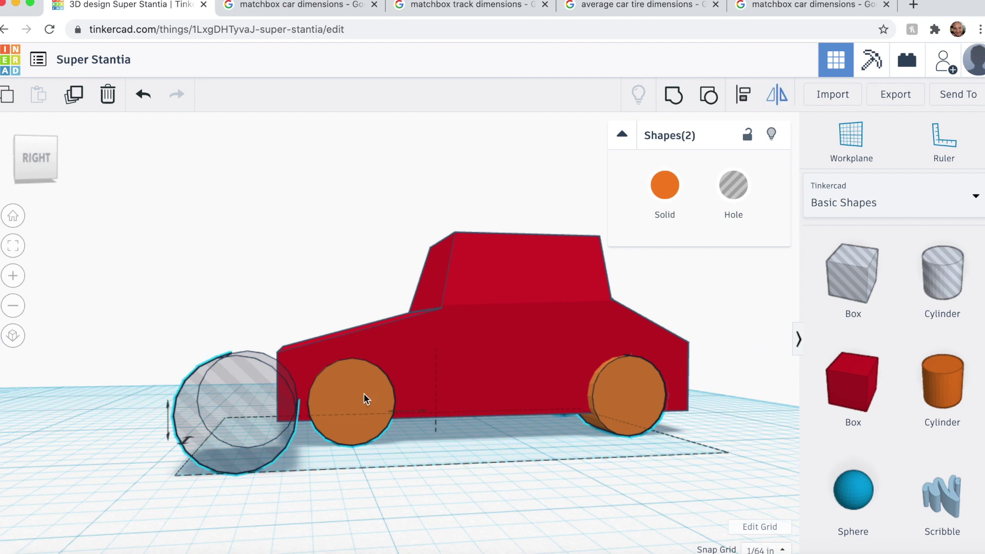
pyautogui.scroll(-3, 367, 400)
pyautogui.moveTo(487, 469); pyautogui.dragTo(534, 514, button='right')
pyautogui.click(534, 514)
pyautogui.click(377, 442)
pyautogui.press('super+shift+g')
pyautogui.click(377, 446)
pyautogui.keyDown('shift'); pyautogui.click(318, 477); pyautogui.keyUp('shift')
pyautogui.press('l')
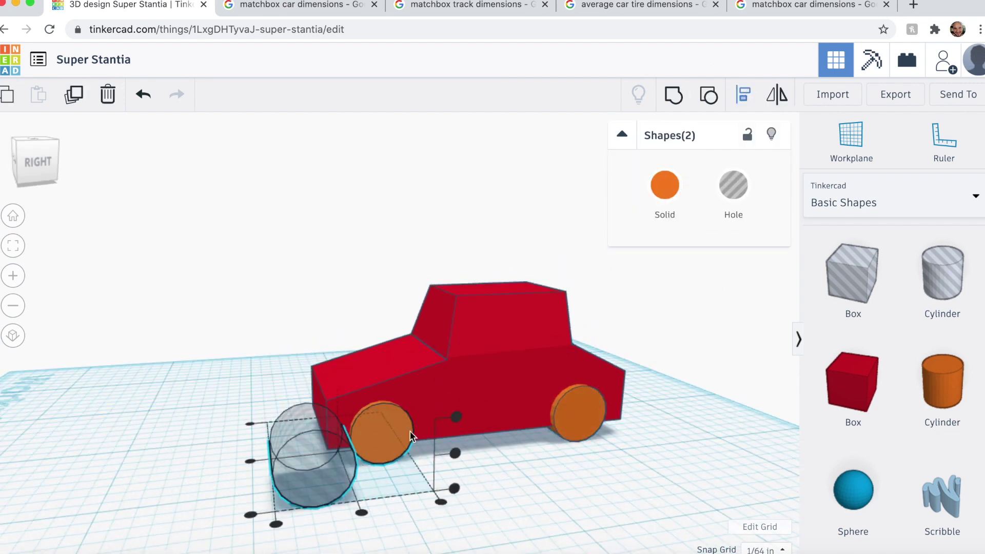
pyautogui.click(456, 452)
# Copy the hole cylinder to the opposite front wheel and duplicate the pair 1.723 in back over the rear wheels.
pyautogui.click(388, 470)
pyautogui.moveTo(431, 472); pyautogui.dragTo(405, 449, button='right')
pyautogui.click(367, 457)
pyautogui.click(355, 375)
pyautogui.moveTo(397, 409); pyautogui.dragTo(530, 341, button='right')
pyautogui.keyDown('shift'); pyautogui.click(357, 321); pyautogui.keyUp('shift')
pyautogui.keyDown('alt'); pyautogui.keyDown('shift'); pyautogui.moveTo(357, 322); pyautogui.dragTo(355, 484); pyautogui.keyUp('shift'); pyautogui.keyUp('alt')
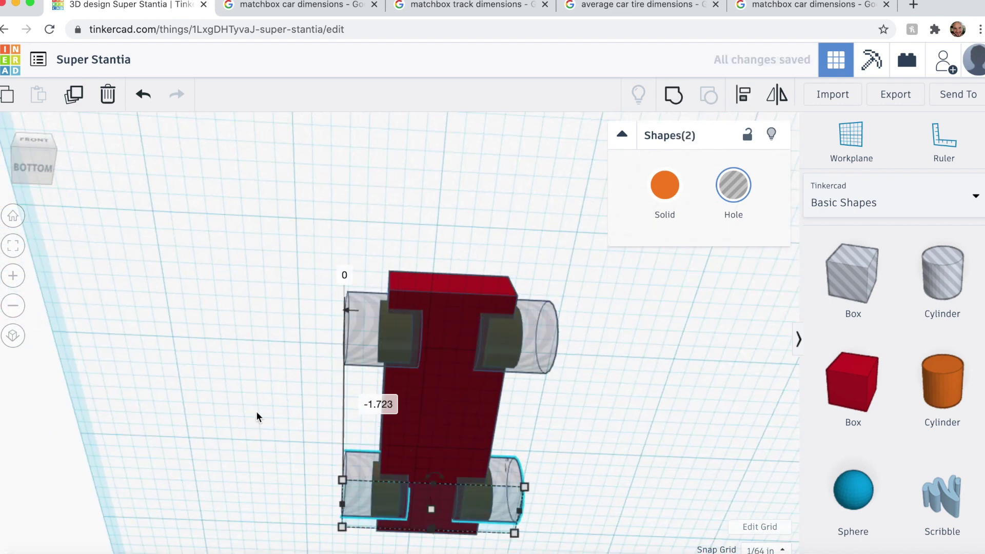
# Slide the duplicated hole cylinders from the rear wheels toward the middle of the body and group the two.
pyautogui.moveTo(257, 418); pyautogui.dragTo(328, 507, button='right')
pyautogui.moveTo(270, 436); pyautogui.dragTo(328, 434)
pyautogui.click(349, 456)
pyautogui.click(328, 434)
pyautogui.click(382, 469)
pyautogui.moveTo(382, 469); pyautogui.dragTo(397, 354, button='right')
pyautogui.click(314, 318)
pyautogui.keyDown('shift'); pyautogui.click(269, 439); pyautogui.keyUp('shift')
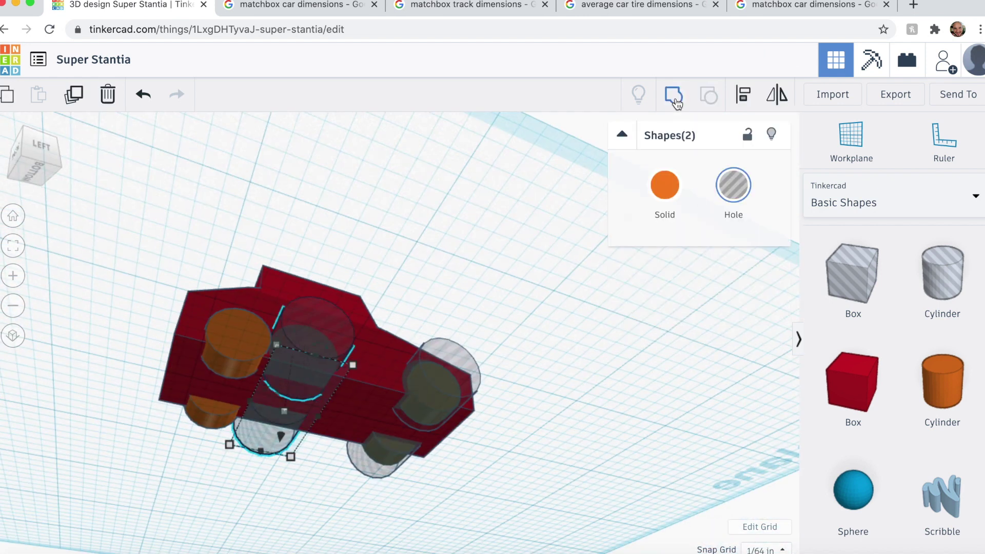
pyautogui.click(674, 96)
# Line up the grouped hole cylinders with the rear wheels and ungroup them.
pyautogui.keyDown('shift'); pyautogui.click(236, 347); pyautogui.keyUp('shift')
pyautogui.click(237, 350)
pyautogui.moveTo(395, 405); pyautogui.dragTo(123, 333, button='right')
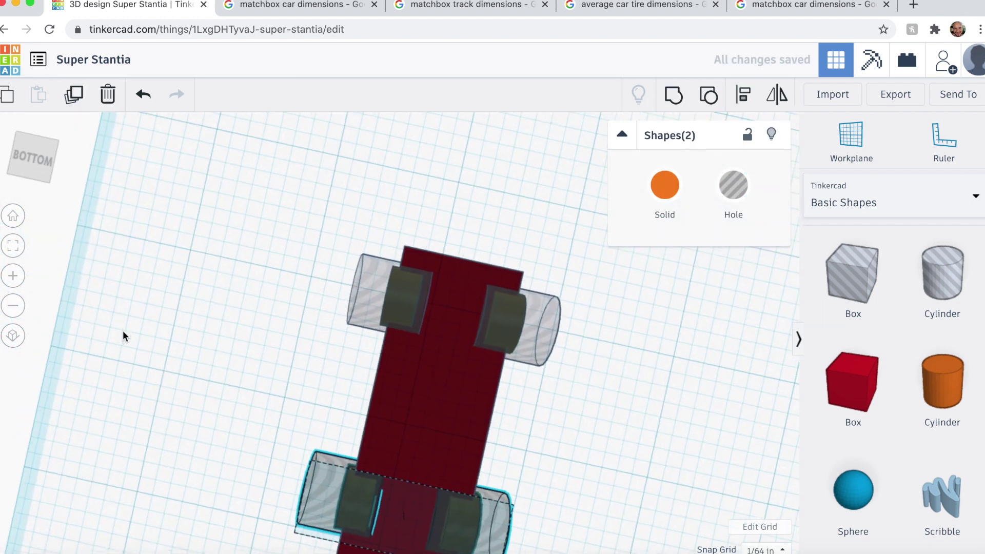
pyautogui.press('super+z')
pyautogui.click(123, 332)
pyautogui.click(506, 524)
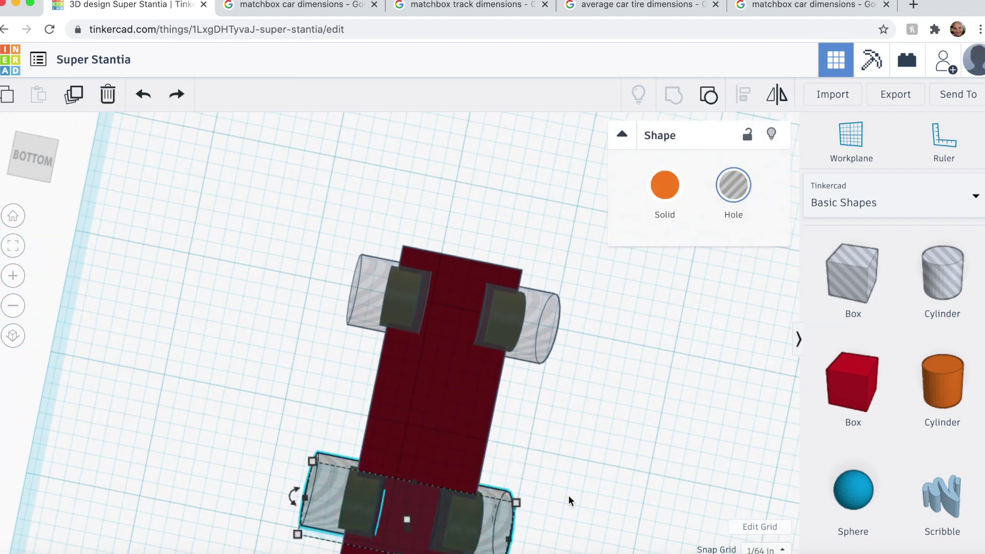
pyautogui.press('super+shift+g')
pyautogui.click(569, 500)
# Cut four wheel wells out of the red car body with the hole cylinders.
pyautogui.moveTo(566, 287); pyautogui.dragTo(626, 441, button='right')
pyautogui.click(382, 421)
pyautogui.hotkey('ctrl', 'z')
pyautogui.hotkey('ctrl', 'z')
pyautogui.hotkey('ctrl', 'z')
pyautogui.hotkey('ctrl', 'z')
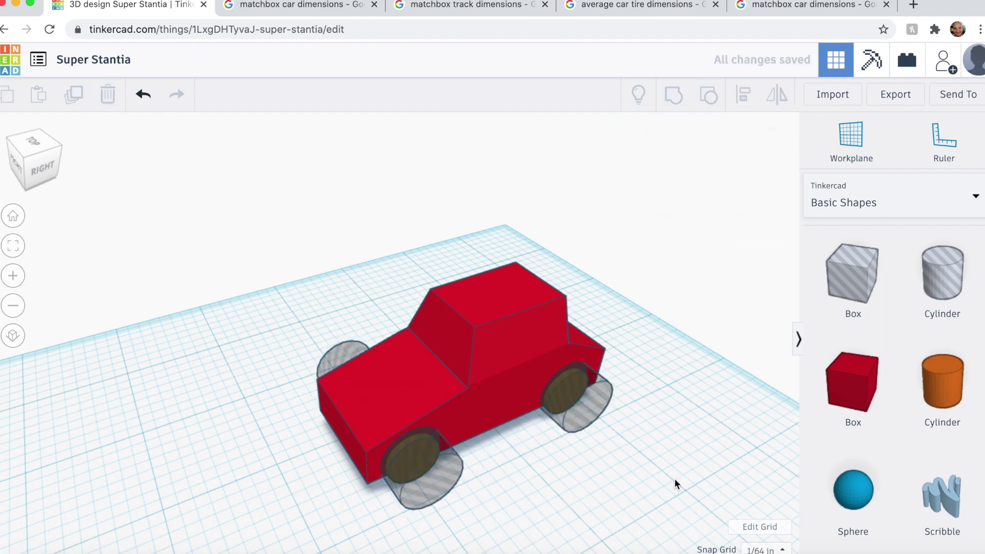
pyautogui.click(607, 458)
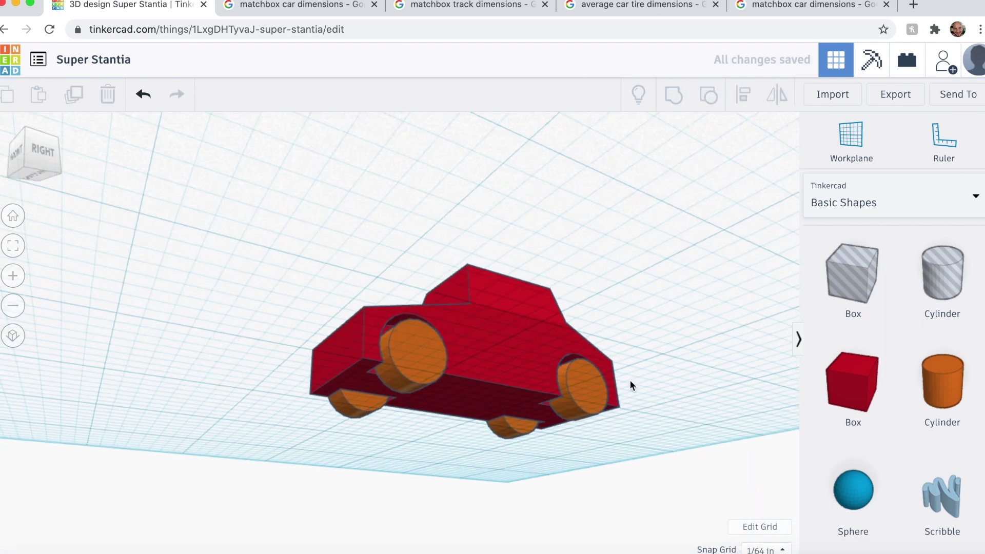
pyautogui.moveTo(629, 380); pyautogui.dragTo(684, 461, button='right')
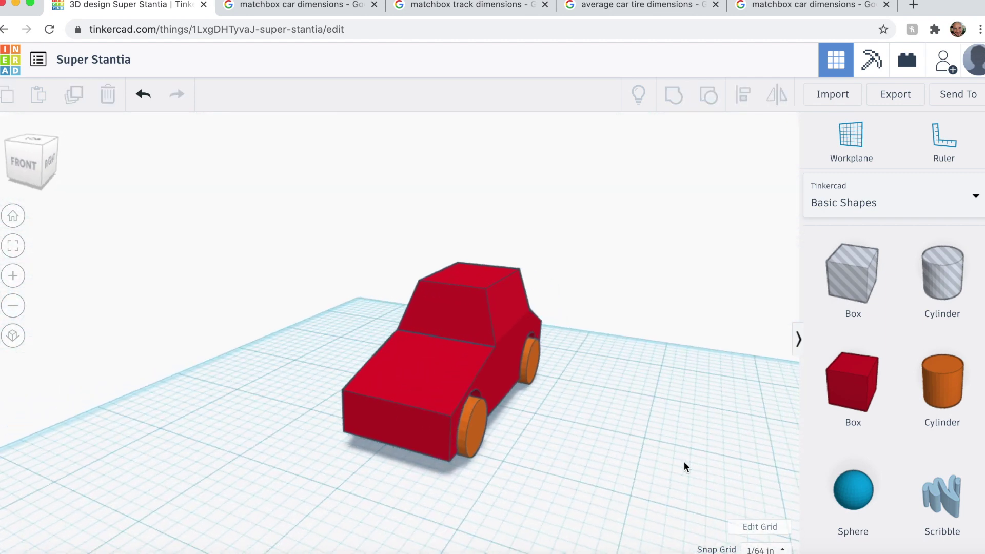
# Group the front and rear wheels into one set and duplicate the set beside the red car.
pyautogui.moveTo(684, 461); pyautogui.dragTo(355, 414, button='middle')
pyautogui.scroll(-3, 354, 425)
pyautogui.click(310, 369)
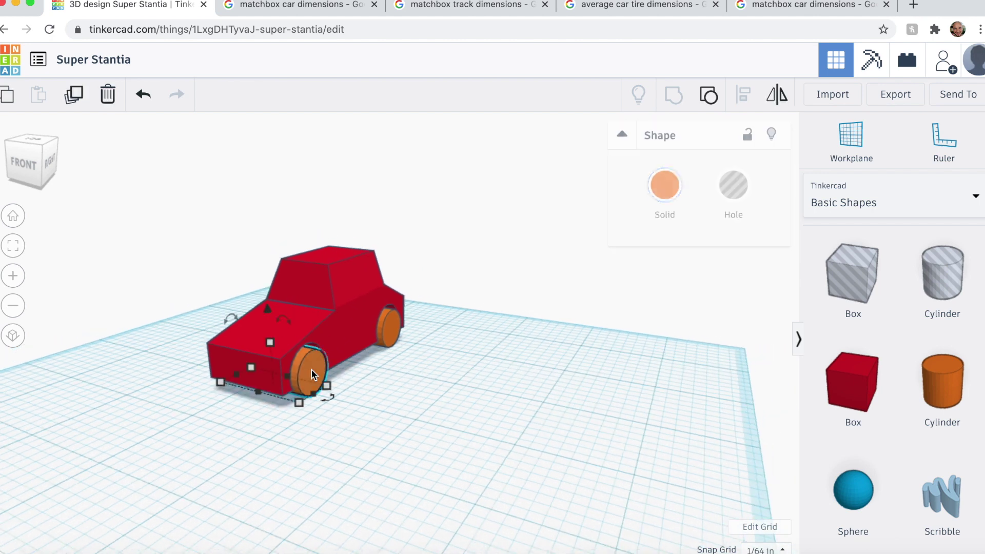
pyautogui.keyDown('shift'); pyautogui.click(396, 336); pyautogui.keyUp('shift')
pyautogui.hotkey('ctrl', 'g')
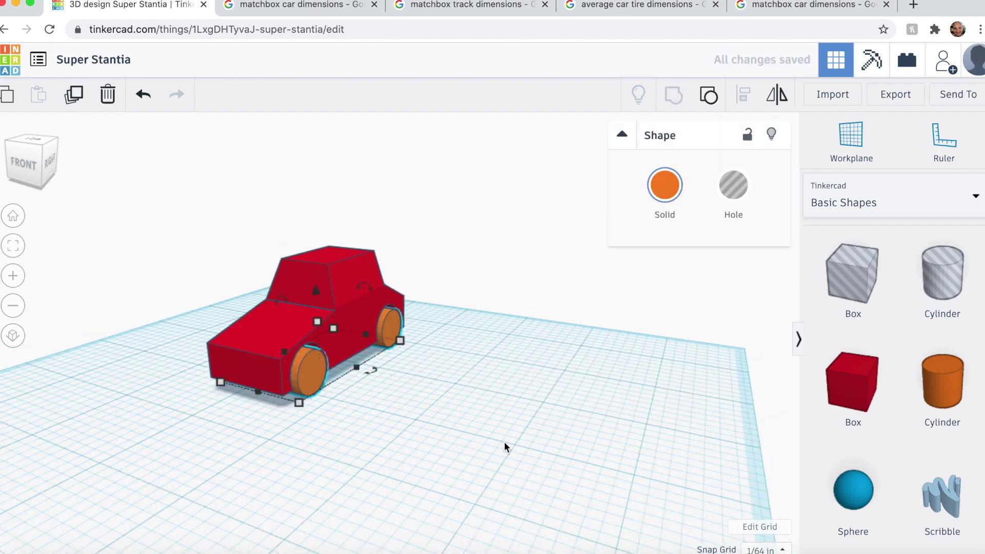
pyautogui.click(504, 443)
pyautogui.click(309, 374)
pyautogui.keyDown('alt'); pyautogui.moveTo(309, 375); pyautogui.dragTo(484, 424); pyautogui.keyUp('alt')
# Add a tall yellow pyramid with a base about 0.719 in square and lay it flat between the duplicated wheels.
pyautogui.moveTo(584, 475); pyautogui.dragTo(523, 493, button='right')
pyautogui.scroll(-5, 872, 447)
pyautogui.moveTo(505, 393); pyautogui.dragTo(483, 379)
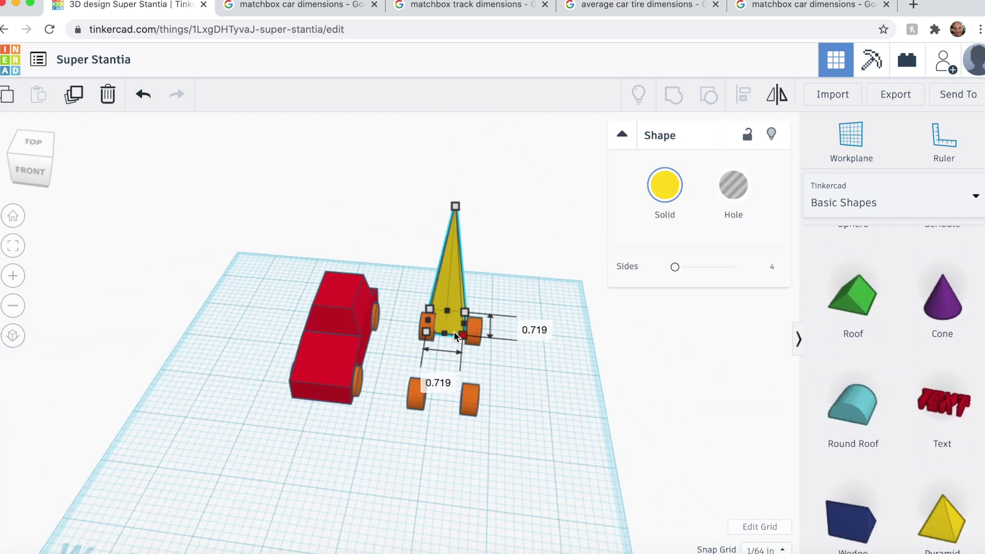
pyautogui.moveTo(518, 369); pyautogui.dragTo(458, 328, button='right')
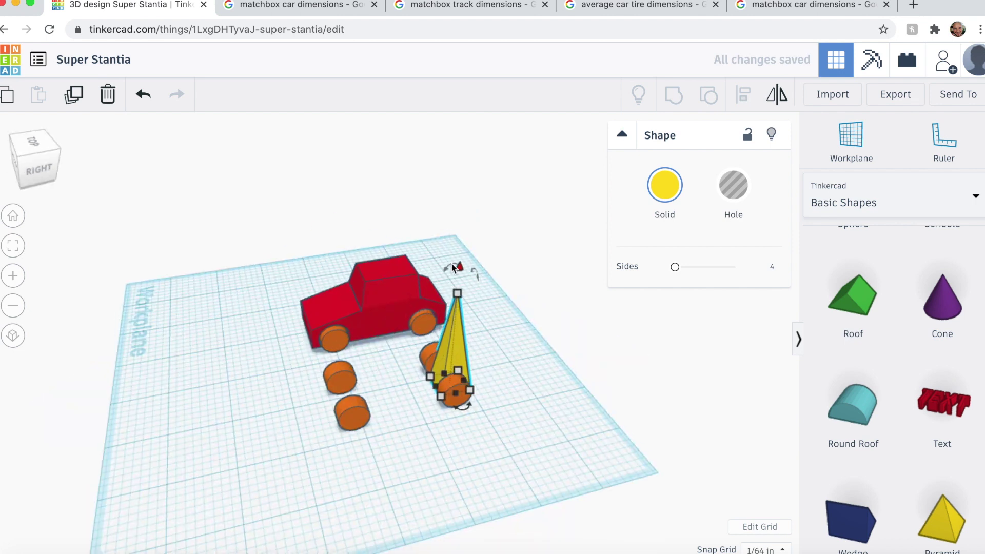
pyautogui.moveTo(459, 267); pyautogui.dragTo(405, 329)
pyautogui.moveTo(513, 329); pyautogui.dragTo(487, 277, button='right')
pyautogui.moveTo(477, 248); pyautogui.dragTo(482, 316)
pyautogui.moveTo(483, 316); pyautogui.dragTo(610, 462, button='right')
pyautogui.click(607, 444)
# Position a hole box over the pyramid's pointed tip and group the two to cut a blunt nose.
pyautogui.moveTo(513, 405); pyautogui.dragTo(436, 429)
pyautogui.moveTo(435, 429); pyautogui.dragTo(436, 457, button='right')
pyautogui.moveTo(308, 461); pyautogui.dragTo(110, 505)
pyautogui.moveTo(528, 518); pyautogui.dragTo(426, 481, button='right')
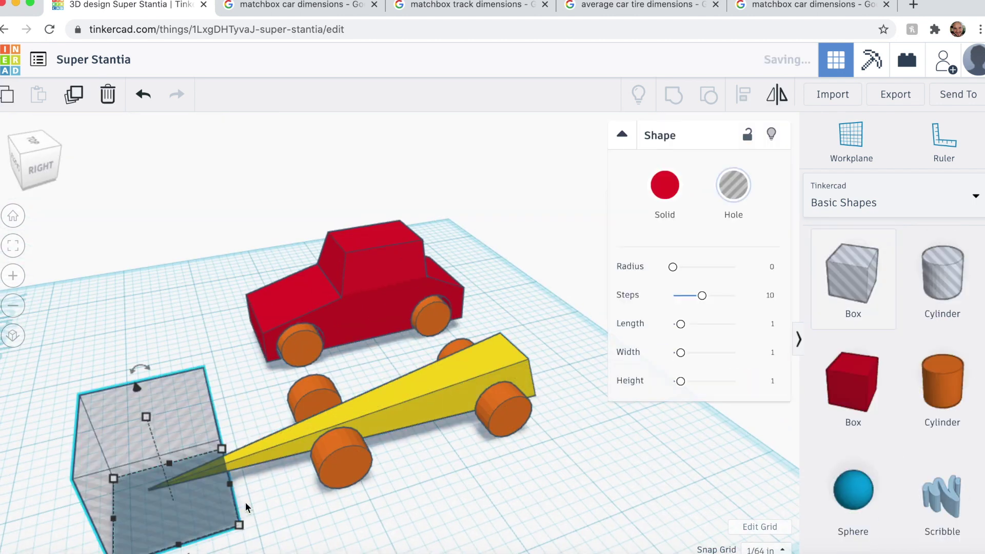
pyautogui.moveTo(246, 510); pyautogui.dragTo(302, 518)
pyautogui.keyDown('shift'); pyautogui.click(513, 287); pyautogui.keyUp('shift')
pyautogui.click(674, 94)
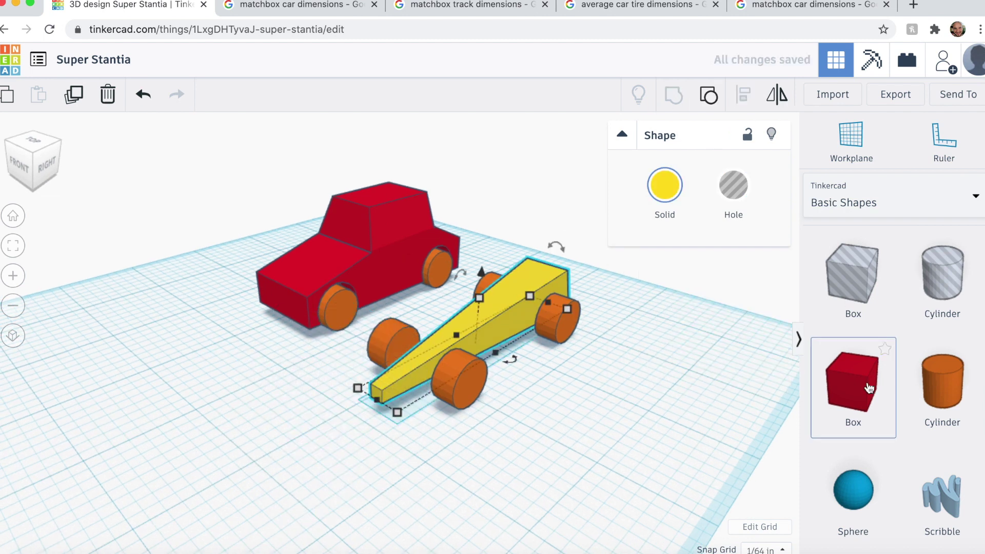
# Place a new red box ahead of the yellow body and lower the body by 0.086 in between its wheels.
pyautogui.moveTo(854, 382); pyautogui.dragTo(241, 410)
pyautogui.click(510, 312)
pyautogui.moveTo(510, 313); pyautogui.dragTo(513, 340, button='right')
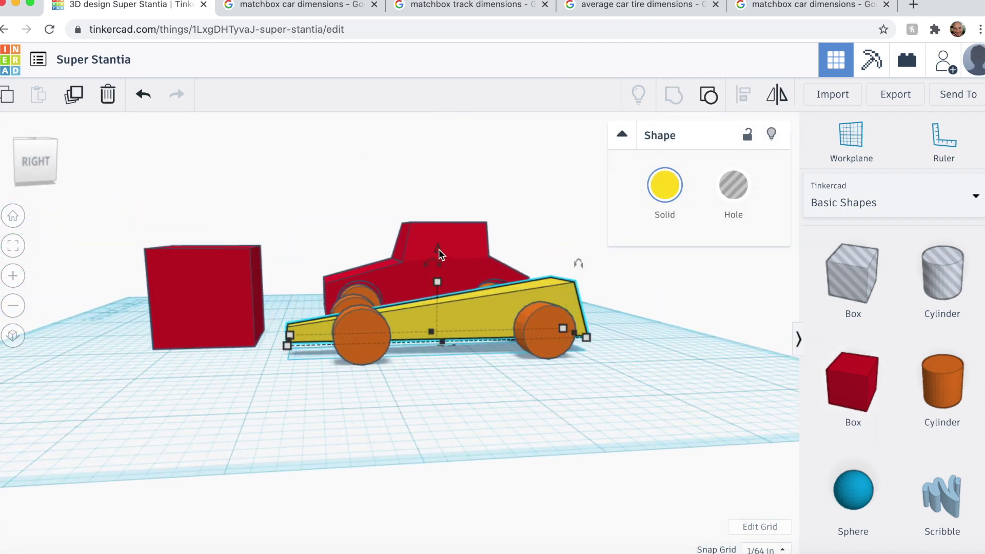
pyautogui.moveTo(438, 248); pyautogui.dragTo(437, 257)
pyautogui.click(656, 350)
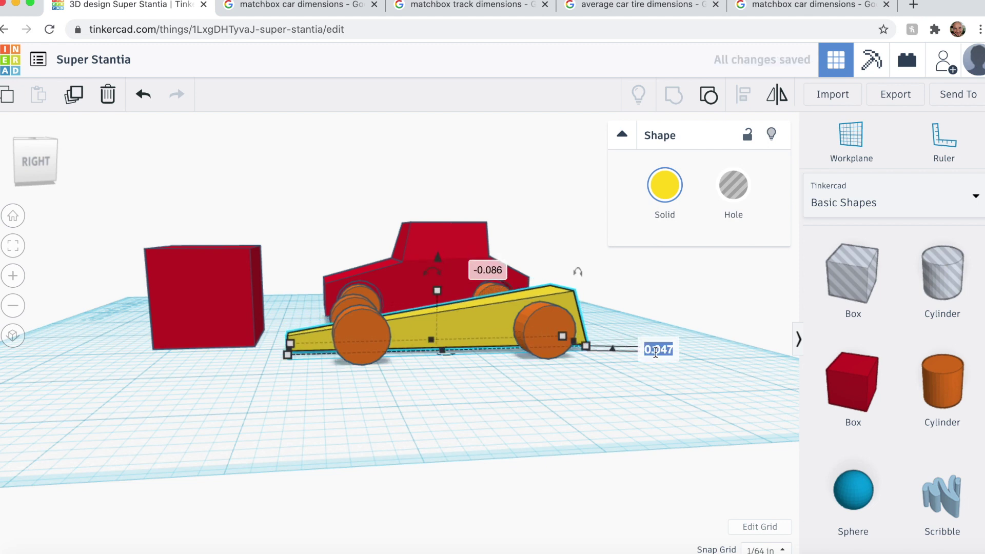
pyautogui.moveTo(447, 423); pyautogui.dragTo(531, 450, button='right')
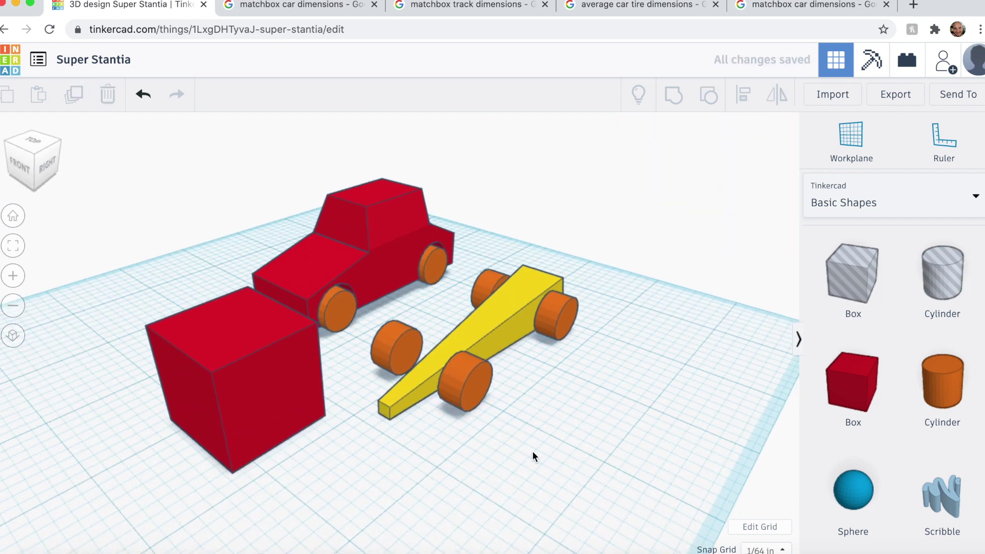
# Flatten the red box into a low, wide bar and position it across the yellow car's nose as a front wing.
pyautogui.moveTo(279, 388); pyautogui.dragTo(379, 428)
pyautogui.moveTo(335, 349); pyautogui.dragTo(320, 464)
pyautogui.moveTo(327, 489); pyautogui.dragTo(417, 420)
pyautogui.moveTo(417, 426); pyautogui.dragTo(461, 363, button='right')
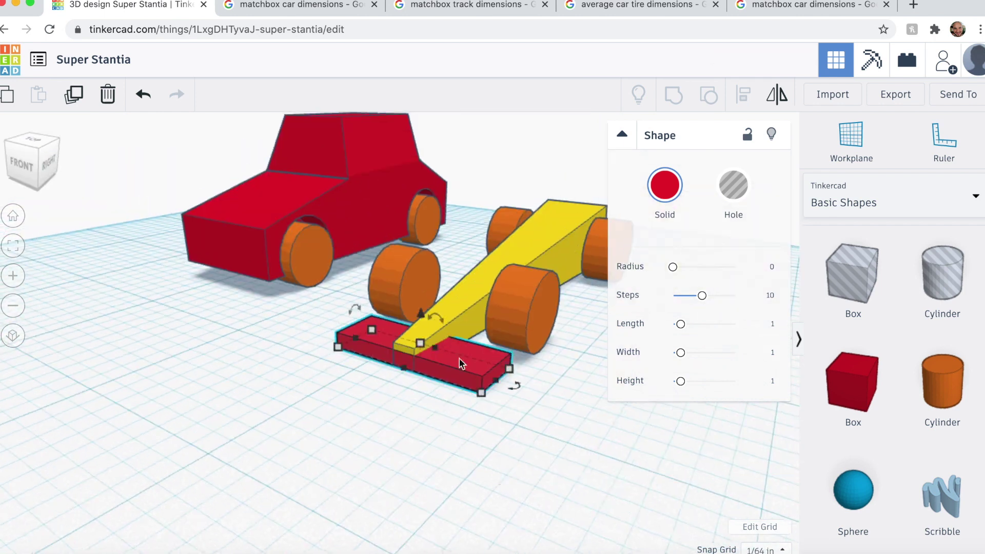
# Round the front wing's edges with a radius of 0.16 and shape a small upright rounded plate on it.
pyautogui.moveTo(686, 267); pyautogui.dragTo(685, 268)
pyautogui.click(533, 452)
pyautogui.moveTo(533, 452); pyautogui.dragTo(554, 452, button='right')
pyautogui.click(336, 362)
pyautogui.moveTo(470, 314)
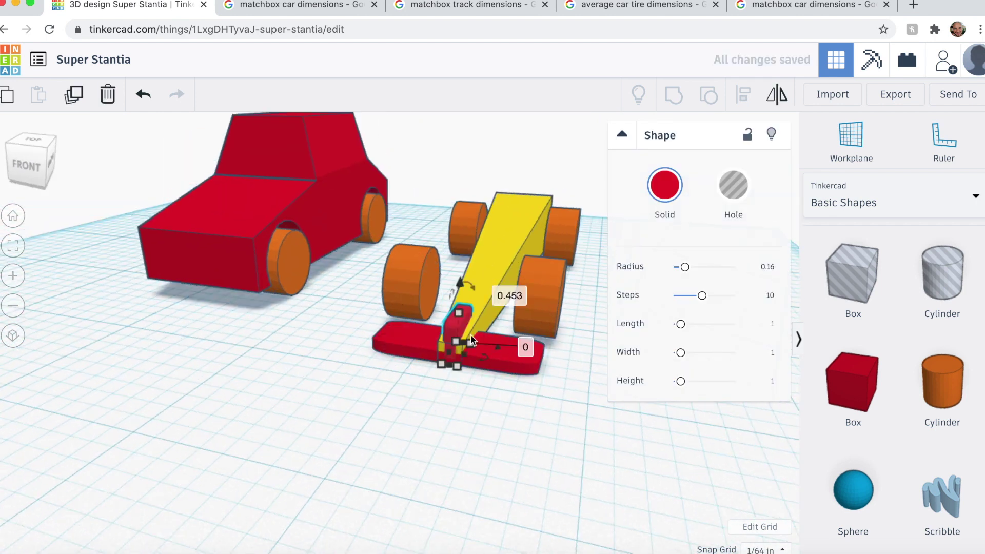
# Position upright rounded end plates about 0.047 in thick at both ends of the front wing.
pyautogui.press('Right')
pyautogui.press('Right')
pyautogui.press('Right')
pyautogui.press('Right')
pyautogui.press('Right')
pyautogui.press('Right')
pyautogui.press('Right')
pyautogui.press('Right')
pyautogui.press('Right')
pyautogui.press('Right')
pyautogui.moveTo(507, 411); pyautogui.dragTo(477, 441, button='right')
pyautogui.moveTo(477, 382); pyautogui.dragTo(470, 401)
pyautogui.moveTo(355, 335); pyautogui.dragTo(358, 343)
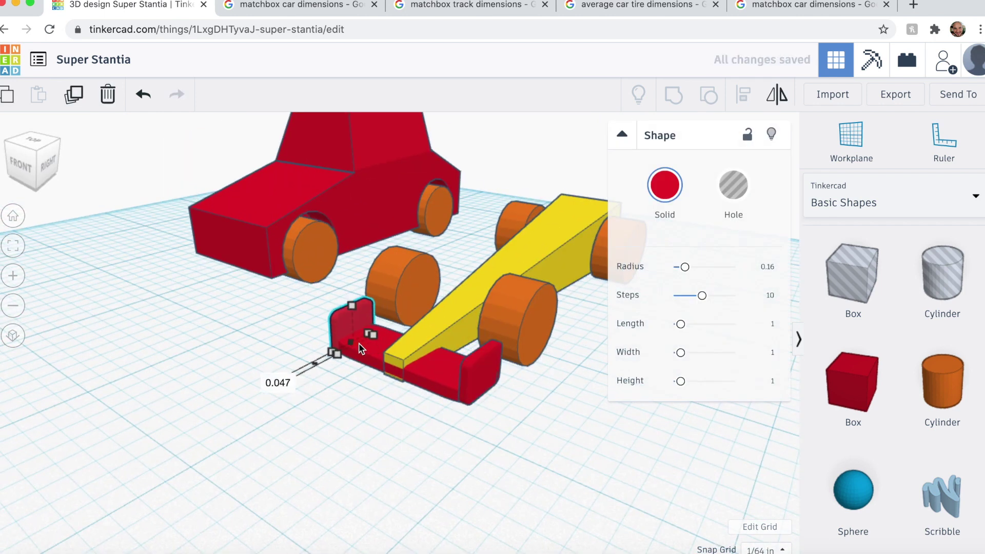
# Add tall rounded red struts leaning backward above the rear of the yellow body.
pyautogui.click(590, 436)
pyautogui.moveTo(718, 410); pyautogui.dragTo(554, 485, button='right')
pyautogui.keyDown('alt'); pyautogui.moveTo(272, 464); pyautogui.dragTo(577, 426); pyautogui.keyUp('alt')
pyautogui.moveTo(511, 512); pyautogui.dragTo(518, 288, button='right')
pyautogui.moveTo(474, 262); pyautogui.dragTo(515, 234)
pyautogui.moveTo(308, 354); pyautogui.dragTo(328, 354, button='right')
pyautogui.click(442, 479)
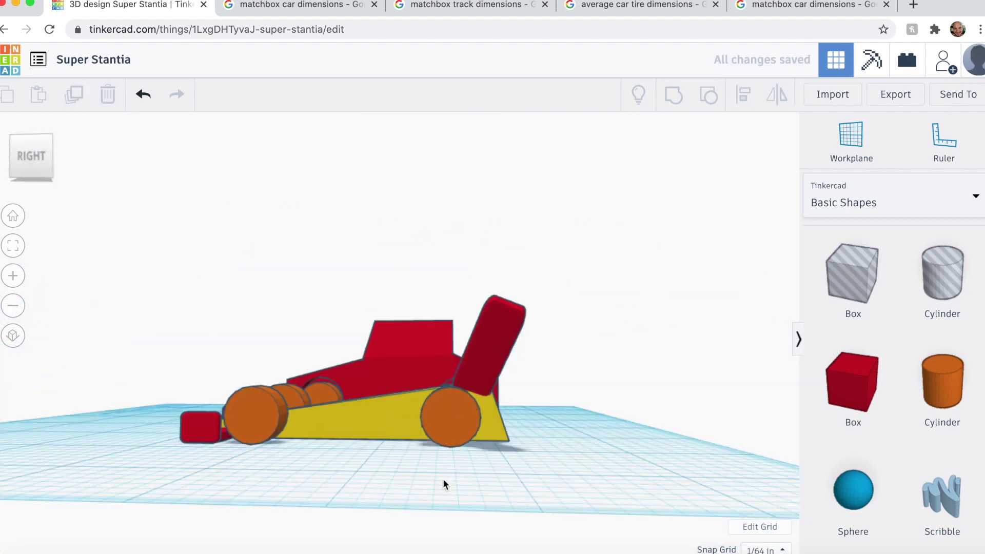
# Place a rounded red crossbar between the two rear struts and nudge it sideways into line.
pyautogui.moveTo(442, 479); pyautogui.dragTo(361, 419, button='right')
pyautogui.click(362, 418)
pyautogui.moveTo(500, 509); pyautogui.dragTo(555, 450, button='right')
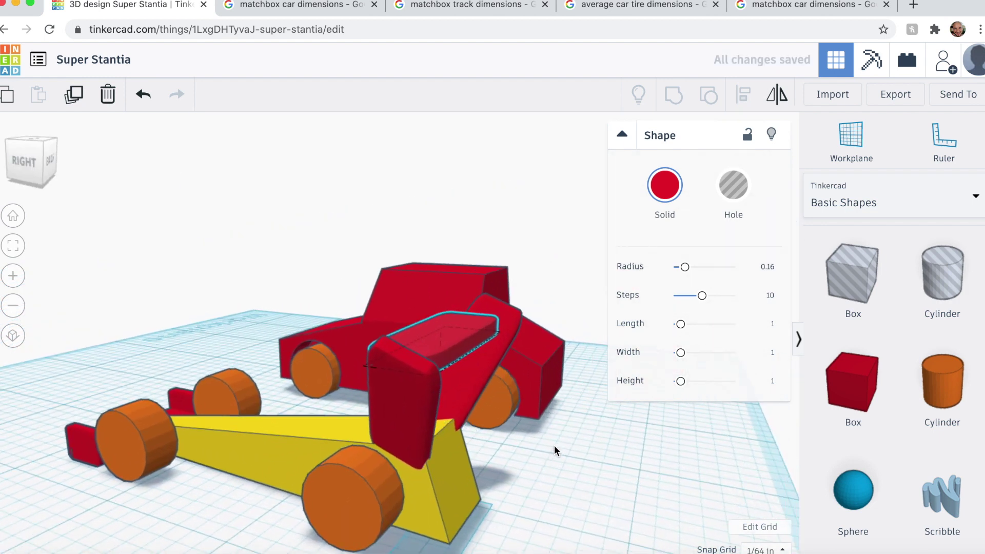
pyautogui.moveTo(444, 358); pyautogui.dragTo(441, 352)
pyautogui.moveTo(536, 447); pyautogui.dragTo(639, 459, button='right')
pyautogui.press('Left')
pyautogui.press('Left')
pyautogui.press('Left')
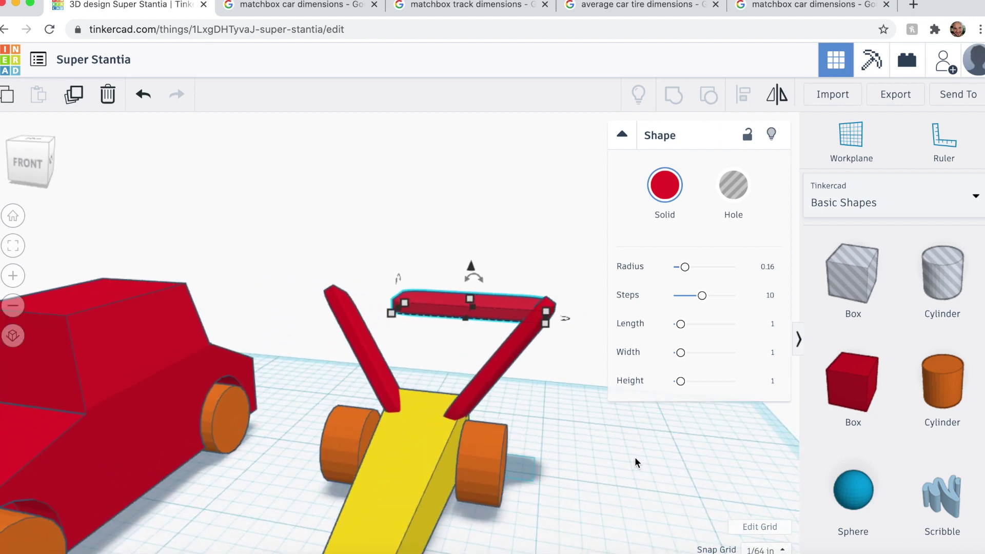
pyautogui.click(635, 458)
# Duplicate a rear strut, stand the copy upright midway along the crossbar and lower it by 1/8 in.
pyautogui.scroll(3, 557, 322)
pyautogui.moveTo(555, 320); pyautogui.dragTo(466, 487, button='right')
pyautogui.click(384, 342)
pyautogui.moveTo(352, 326); pyautogui.dragTo(458, 411, button='right')
pyautogui.click(481, 359)
pyautogui.moveTo(318, 348); pyautogui.dragTo(487, 256, button='right')
pyautogui.press('super+d')
pyautogui.moveTo(411, 280); pyautogui.dragTo(595, 328)
pyautogui.moveTo(537, 262); pyautogui.dragTo(382, 266, button='right')
pyautogui.moveTo(485, 198); pyautogui.dragTo(533, 145)
pyautogui.moveTo(247, 405); pyautogui.dragTo(120, 390, button='right')
pyautogui.moveTo(450, 192); pyautogui.dragTo(450, 213)
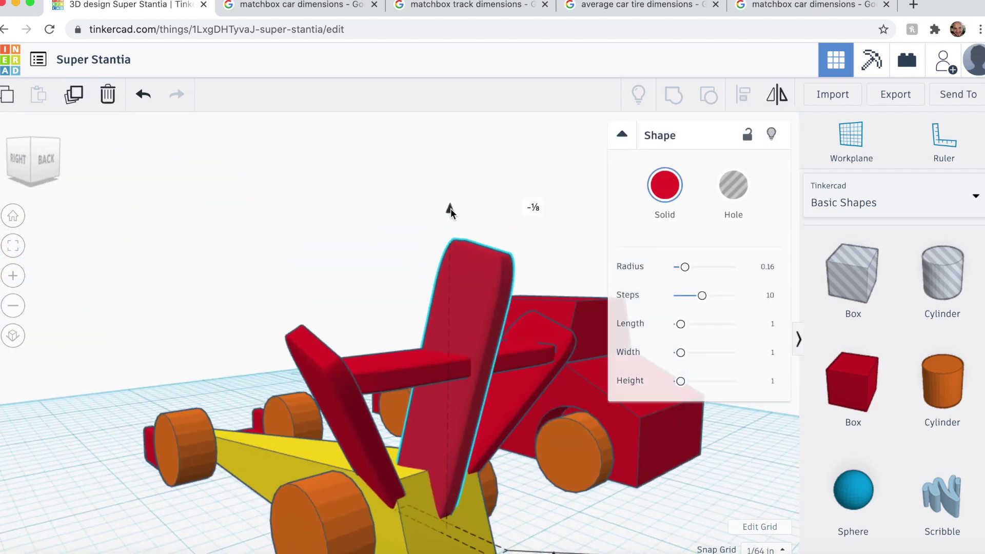
# Copy a front end plate to the rear wing as a small vane about 0.188 in tall on the crossbar.
pyautogui.moveTo(452, 222); pyautogui.dragTo(444, 431, button='right')
pyautogui.click(189, 508)
pyautogui.press('super+d')
pyautogui.moveTo(188, 508); pyautogui.dragTo(573, 356)
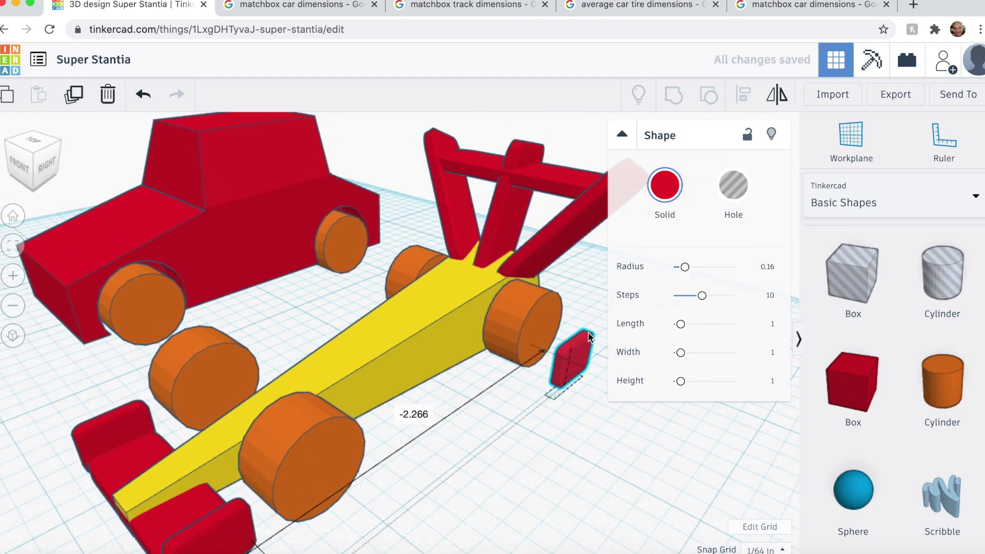
pyautogui.moveTo(574, 357); pyautogui.dragTo(495, 328, button='right')
pyautogui.moveTo(469, 377); pyautogui.dragTo(472, 201)
pyautogui.moveTo(518, 216); pyautogui.dragTo(508, 400, button='right')
pyautogui.moveTo(452, 416); pyautogui.dragTo(434, 405)
pyautogui.moveTo(446, 513); pyautogui.dragTo(569, 406, button='right')
pyautogui.moveTo(419, 179); pyautogui.dragTo(419, 192)
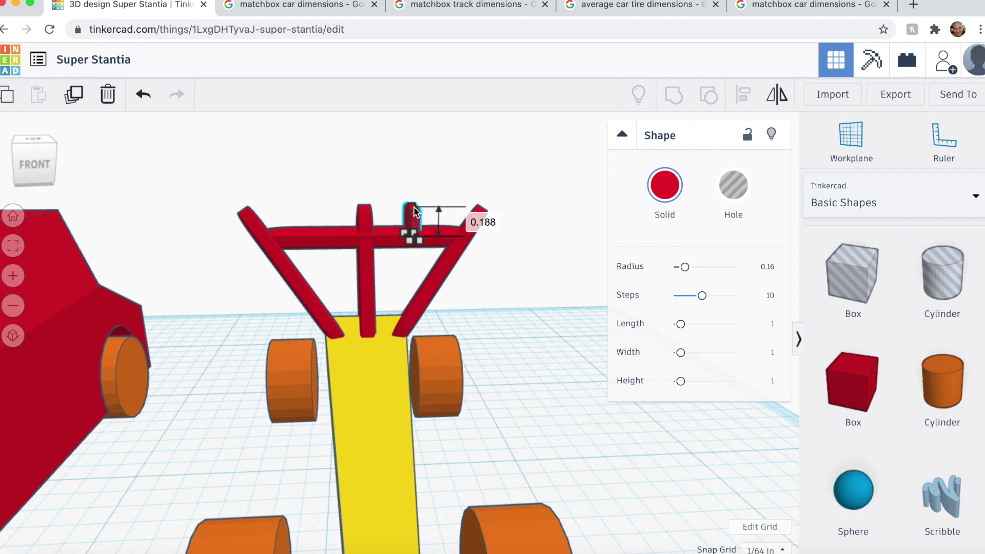
# Duplicate the rear wing vane and move the copy along the crossbar to the other side of the middle strut.
pyautogui.moveTo(411, 226); pyautogui.dragTo(425, 216, button='right')
pyautogui.scroll(4, 431, 206)
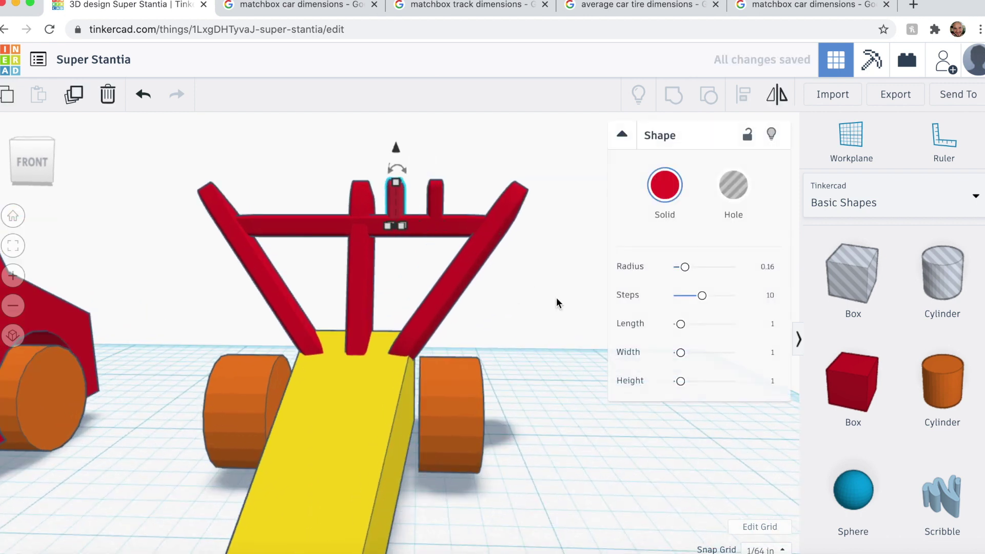
pyautogui.hotkey('shift', 'Left')
pyautogui.hotkey('shift', 'Left')
pyautogui.press('Left')
pyautogui.press('Left')
pyautogui.press('Left')
pyautogui.press('Left')
pyautogui.press('Left')
pyautogui.moveTo(206, 306); pyautogui.dragTo(251, 314, button='right')
pyautogui.click(629, 406)
pyautogui.scroll(-5, 616, 405)
pyautogui.moveTo(555, 406); pyautogui.dragTo(510, 425, button='right')
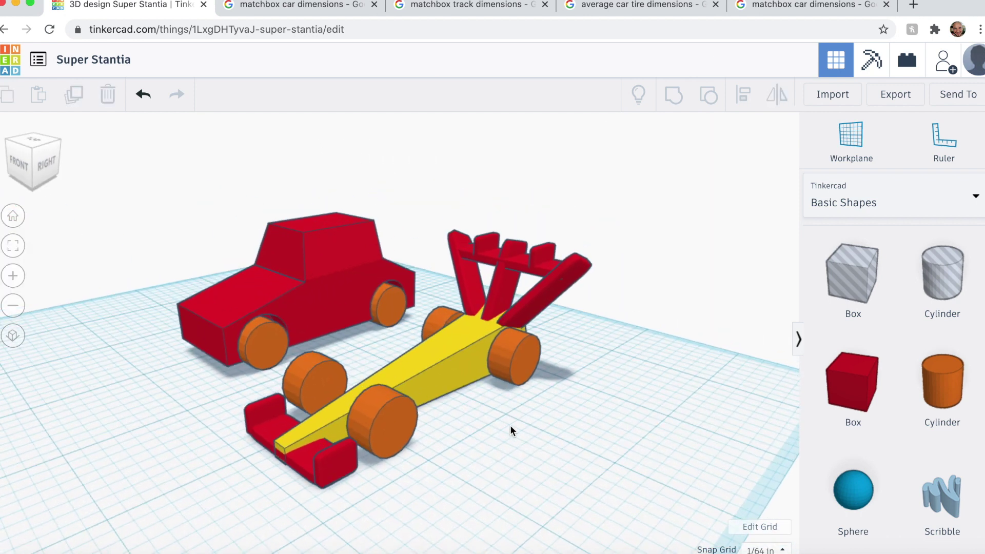
# Group the race car's yellow body with its red wings and keep the original colours with Multicolor.
pyautogui.click(266, 424)
pyautogui.hotkey('ctrl', 'g')
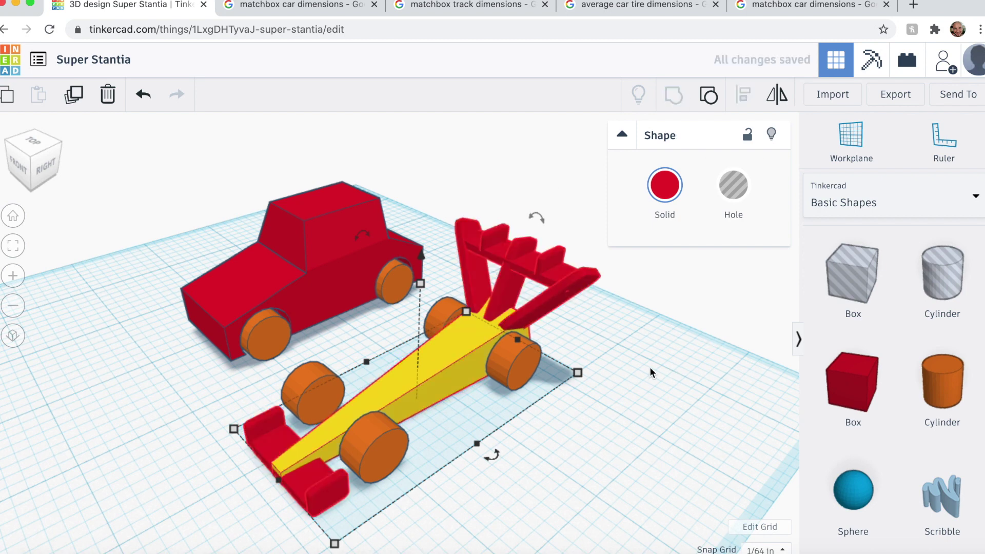
pyautogui.click(665, 187)
pyautogui.click(670, 383)
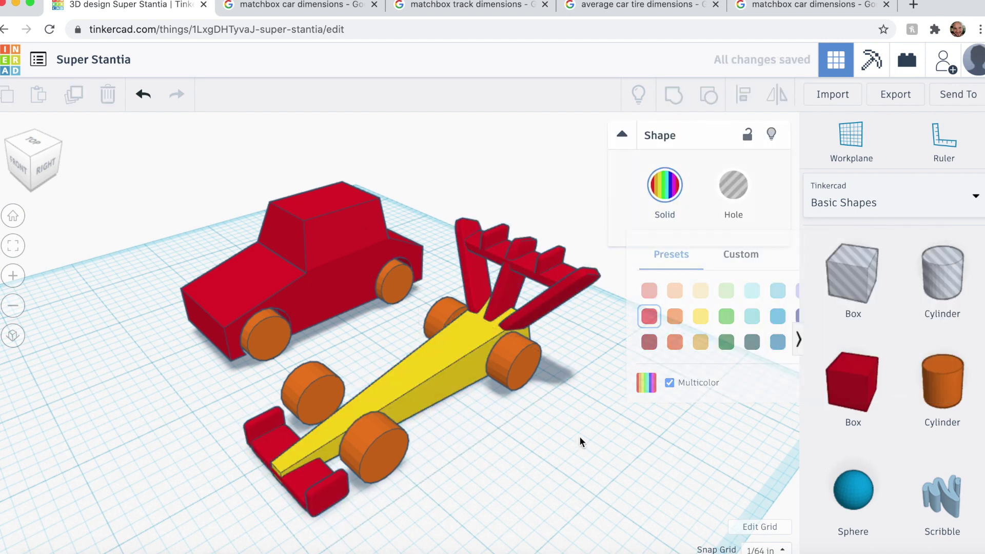
pyautogui.click(486, 478)
# Add an orange cylinder for a third car and move a copy of the race car's wheel set into open space.
pyautogui.moveTo(486, 478); pyautogui.dragTo(441, 491, button='right')
pyautogui.click(429, 382)
pyautogui.moveTo(559, 451); pyautogui.dragTo(482, 418, button='right')
pyautogui.scroll(-5, 483, 418)
pyautogui.click(943, 382)
pyautogui.click(590, 421)
pyautogui.moveTo(97, 193); pyautogui.dragTo(494, 477)
pyautogui.moveTo(419, 340); pyautogui.dragTo(331, 302)
pyautogui.click(331, 301)
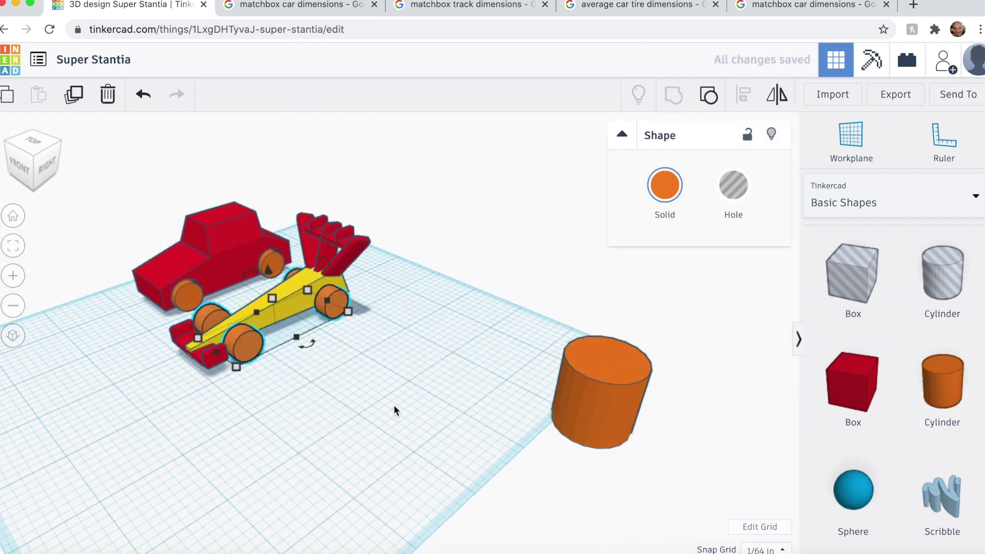
pyautogui.moveTo(367, 378); pyautogui.dragTo(441, 426)
pyautogui.moveTo(390, 447); pyautogui.dragTo(395, 493, button='right')
# Lay the orange cylinder lengthwise over the copied wheels and stretch it to about 2.906 in long.
pyautogui.moveTo(595, 400); pyautogui.dragTo(410, 327)
pyautogui.moveTo(436, 296); pyautogui.dragTo(482, 354)
pyautogui.moveTo(518, 477); pyautogui.dragTo(577, 528, button='right')
pyautogui.moveTo(359, 528); pyautogui.dragTo(586, 341)
pyautogui.moveTo(429, 524); pyautogui.dragTo(329, 452, button='right')
pyautogui.click(326, 382)
pyautogui.moveTo(295, 414); pyautogui.dragTo(247, 418)
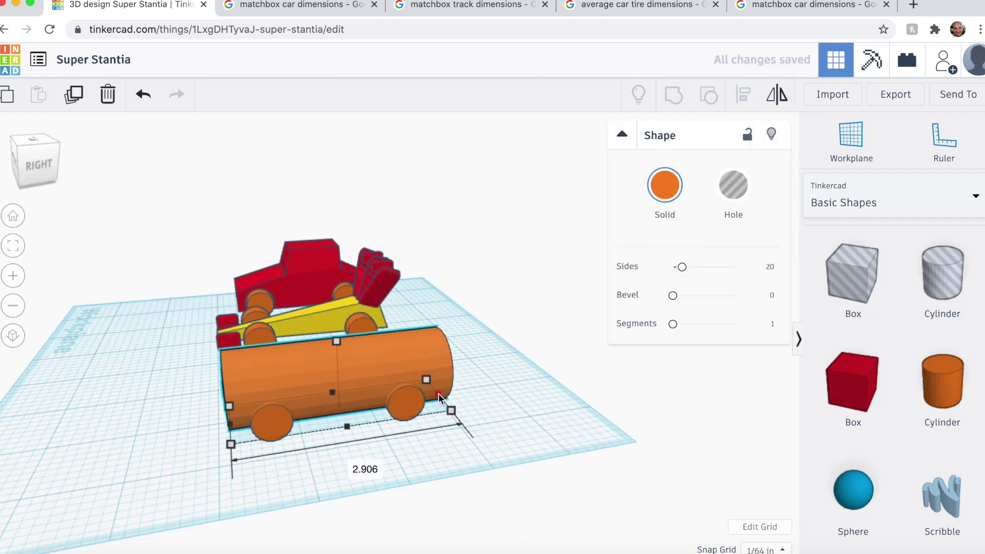
pyautogui.moveTo(438, 393)
pyautogui.mouseDown(button='right')
pyautogui.moveTo(445, 522)
pyautogui.moveTo(525, 487)
pyautogui.moveTo(419, 392)
pyautogui.mouseUp(button='right')
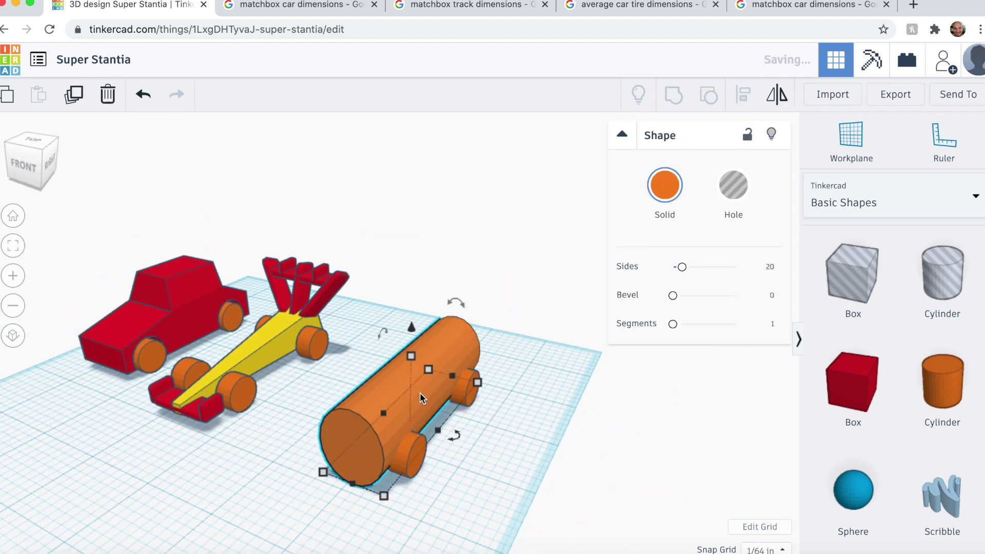
# Duplicate the long orange body cylinder and offset the copy sideways alongside it.
pyautogui.moveTo(474, 494); pyautogui.dragTo(407, 374, button='right')
pyautogui.click(407, 374)
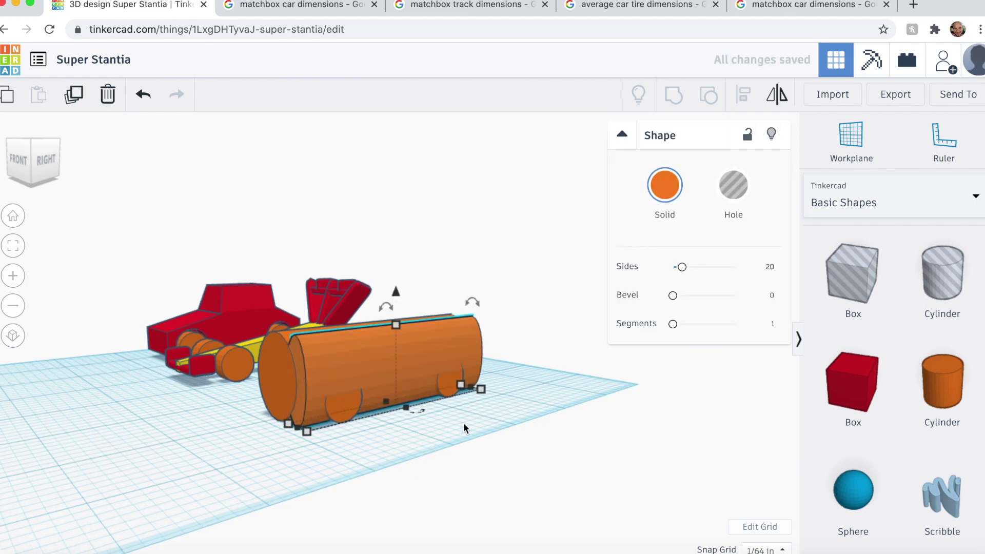
pyautogui.moveTo(464, 424); pyautogui.dragTo(472, 383, button='right')
pyautogui.moveTo(627, 462); pyautogui.dragTo(253, 369, button='right')
# Form a domed cabin from an orange cylinder about 1.156 in tall, set crosswise over the body cylinders.
pyautogui.moveTo(557, 329); pyautogui.dragTo(611, 426)
pyautogui.moveTo(480, 399); pyautogui.dragTo(282, 418)
pyautogui.moveTo(323, 341); pyautogui.dragTo(322, 297)
pyautogui.moveTo(392, 503); pyautogui.dragTo(641, 492, button='right')
pyautogui.moveTo(545, 405); pyautogui.dragTo(502, 401)
pyautogui.moveTo(544, 457); pyautogui.dragTo(294, 342, button='right')
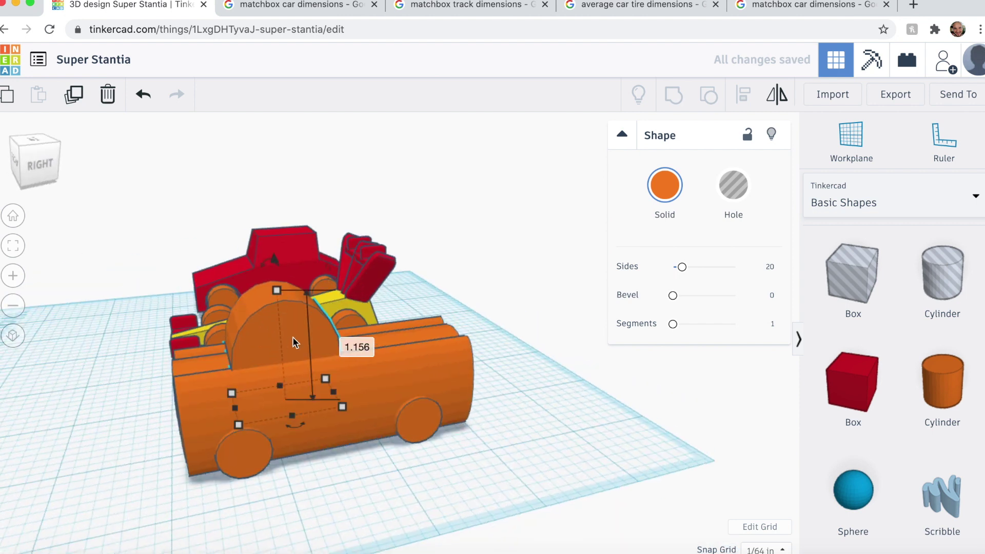
# Arrange the orange car's body cylinders side by side beneath the domed cabin.
pyautogui.moveTo(379, 493); pyautogui.dragTo(557, 490, button='right')
pyautogui.click(588, 479)
pyautogui.click(503, 403)
pyautogui.keyDown('shift'); pyautogui.click(436, 393); pyautogui.keyUp('shift')
pyautogui.keyDown('shift'); pyautogui.click(472, 385); pyautogui.keyUp('shift')
pyautogui.scroll(3, 752, 319)
pyautogui.click(641, 535)
pyautogui.moveTo(656, 536); pyautogui.dragTo(672, 516, button='right')
pyautogui.click(538, 410)
pyautogui.keyDown('shift'); pyautogui.click(448, 380); pyautogui.keyUp('shift')
# Add a blue sphere sized about 0.281 by 0.281 in as a headlight on the front of an outer body cylinder.
pyautogui.moveTo(836, 514); pyautogui.dragTo(628, 504)
pyautogui.keyDown('shift'); pyautogui.moveTo(680, 486); pyautogui.dragTo(613, 501); pyautogui.keyUp('shift')
pyautogui.moveTo(672, 452); pyautogui.dragTo(590, 432, button='right')
pyautogui.moveTo(427, 426); pyautogui.dragTo(426, 375)
pyautogui.moveTo(523, 479); pyautogui.dragTo(600, 477, button='right')
pyautogui.scroll(5, 580, 355)
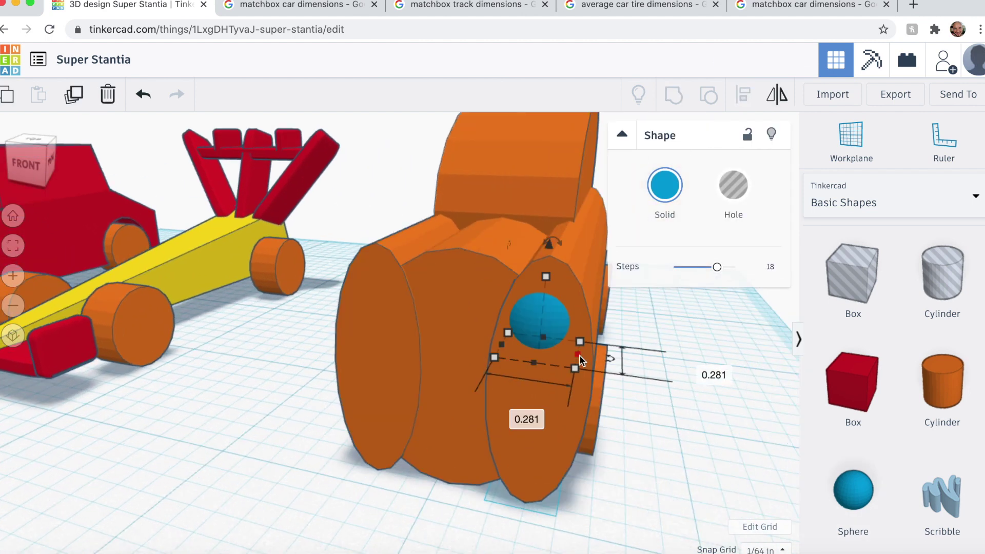
# Place a smaller blue sphere below the headlight and select both spheres.
pyautogui.moveTo(716, 446)
pyautogui.mouseDown(button='right')
pyautogui.moveTo(635, 445)
pyautogui.moveTo(590, 428)
pyautogui.moveTo(733, 451)
pyautogui.mouseUp(button='right')
pyautogui.click(636, 446)
pyautogui.click(635, 333)
pyautogui.moveTo(329, 528); pyautogui.dragTo(503, 260, button='right')
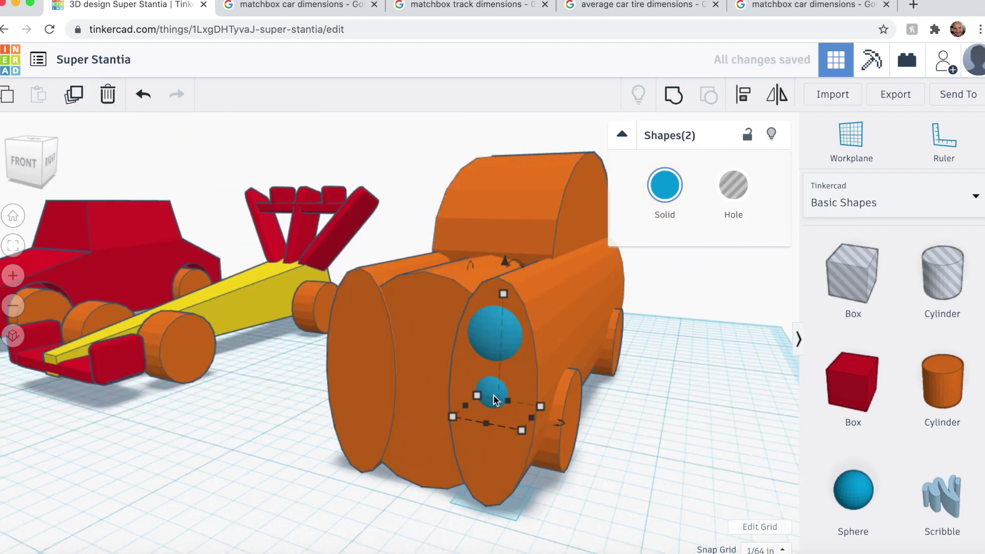
# Duplicate the two headlight spheres and shift the copies onto the opposite outer body cylinder.
pyautogui.press('super+d')
pyautogui.hotkey('shift', 'Left')
pyautogui.hotkey('shift', 'Left')
pyautogui.hotkey('shift', 'Left')
pyautogui.hotkey('shift', 'Left')
pyautogui.hotkey('shift', 'Left')
# Copy the red sedan's wheel-well hole cylinders around the orange car's wheels and group the orange body parts.
pyautogui.moveTo(337, 518); pyautogui.dragTo(387, 523, button='right')
pyautogui.click(220, 272)
pyautogui.click(433, 380)
pyautogui.keyDown('shift'); pyautogui.click(401, 402); pyautogui.keyUp('shift')
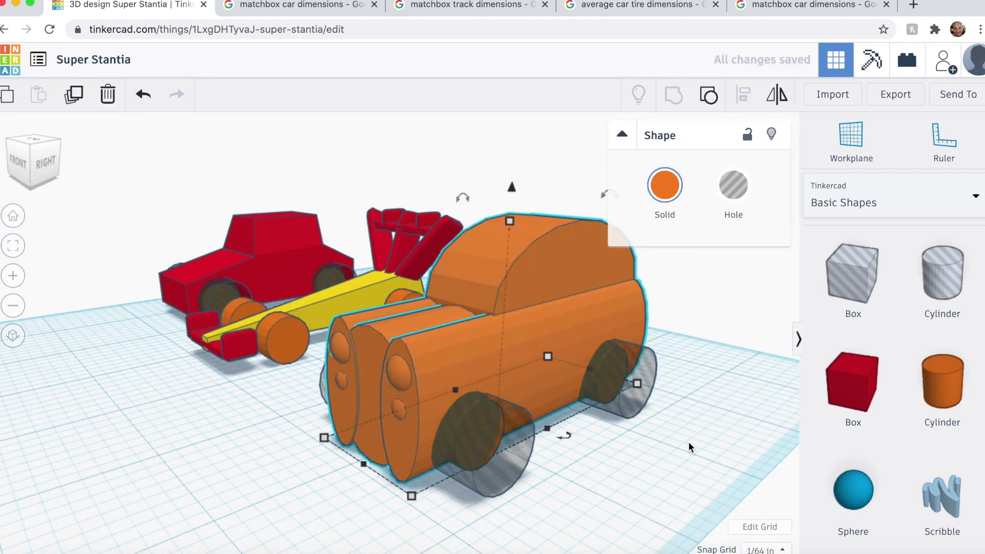
# Set the grouped orange car body to Multicolor so the headlights keep their blue colour.
pyautogui.moveTo(581, 471); pyautogui.dragTo(681, 401, button='right')
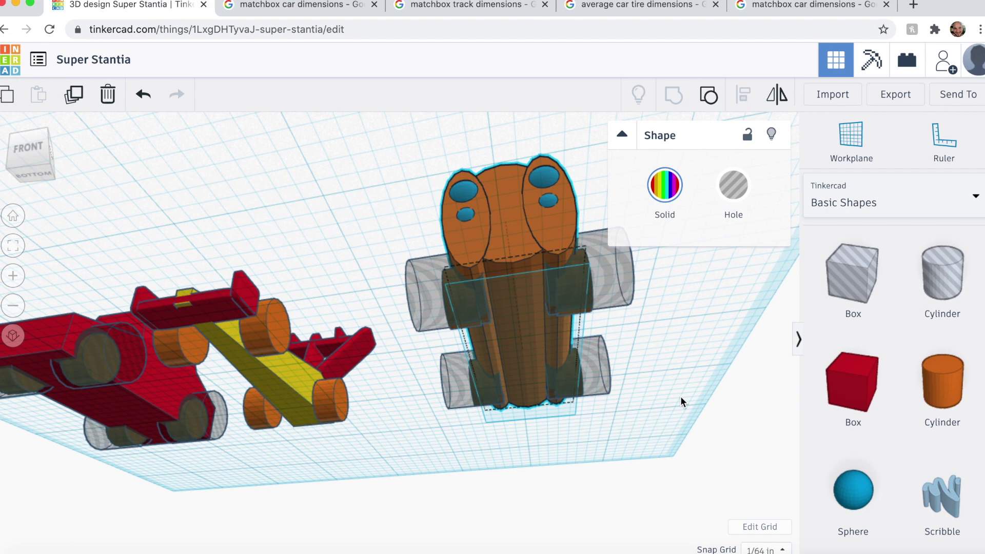
pyautogui.click(667, 435)
pyautogui.moveTo(667, 435)
pyautogui.mouseDown(button='right')
pyautogui.moveTo(567, 402)
pyautogui.moveTo(651, 429)
pyautogui.mouseUp(button='right')
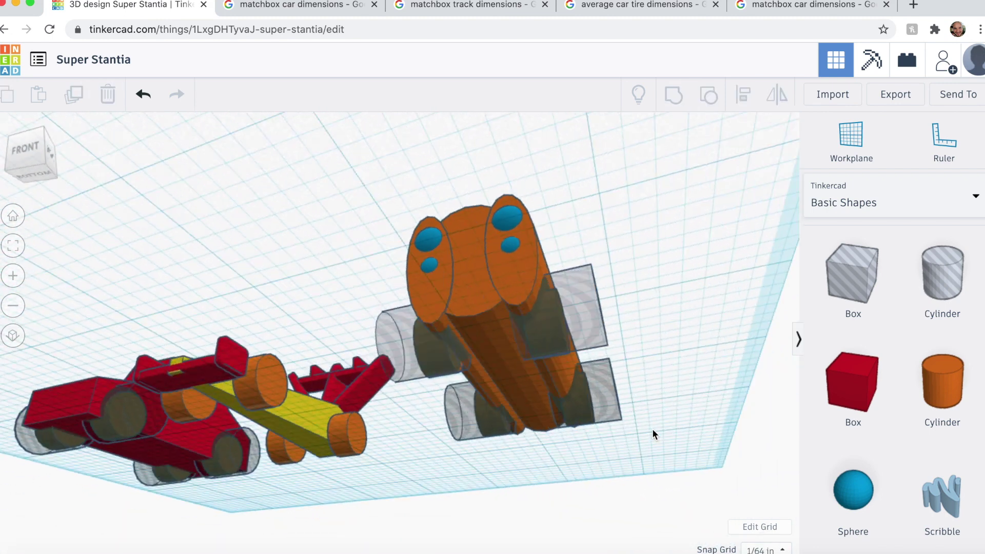
# Adjust the inner end of a front wheel-well hole cylinder from beneath the orange car.
pyautogui.click(388, 340)
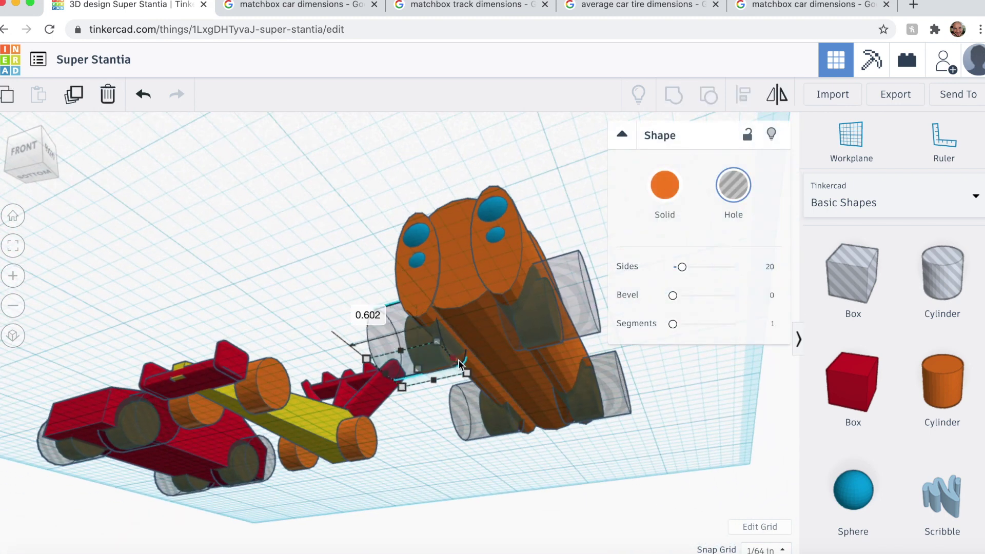
pyautogui.click(531, 490)
pyautogui.moveTo(671, 434); pyautogui.dragTo(654, 414, button='right')
pyautogui.scroll(5, 654, 414)
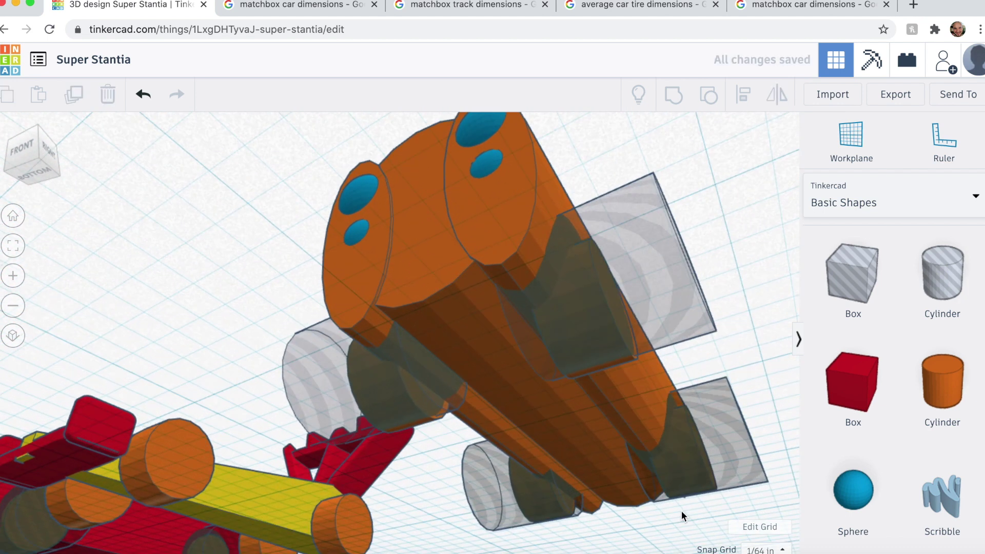
pyautogui.moveTo(681, 510); pyautogui.dragTo(636, 390, button='right')
# Ungroup the paired wheel-well holes and fit an individual hole cylinder around its wheel.
pyautogui.click(626, 356)
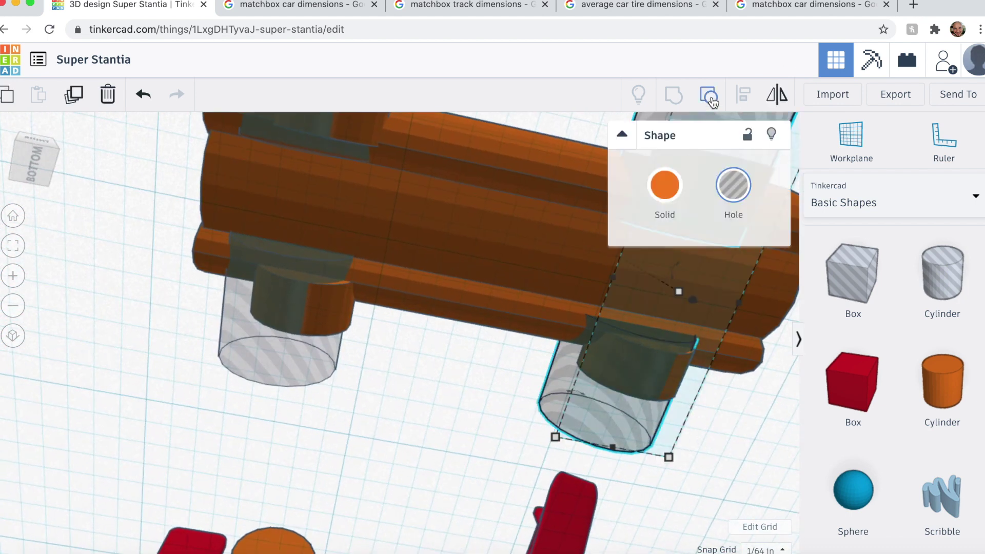
pyautogui.click(541, 415)
pyautogui.click(553, 388)
pyautogui.moveTo(650, 444); pyautogui.dragTo(518, 451, button='middle')
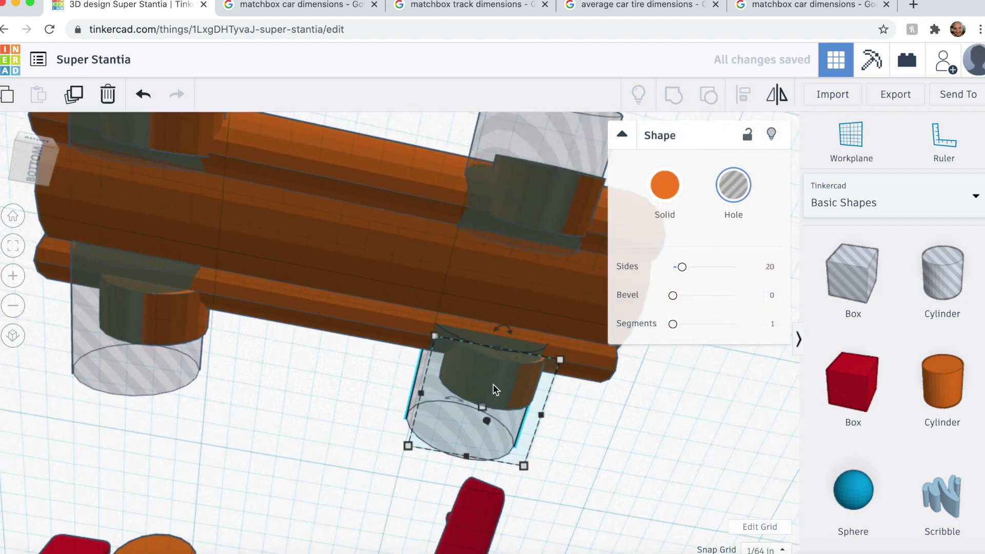
pyautogui.moveTo(500, 339); pyautogui.dragTo(468, 230, button='right')
pyautogui.click(360, 395)
pyautogui.moveTo(359, 395); pyautogui.dragTo(451, 334, button='right')
# Group the four wheel-well hole cylinders and combine them with the orange body to cut its wheel wells.
pyautogui.click(110, 149)
pyautogui.keyDown('shift'); pyautogui.click(574, 179); pyautogui.keyUp('shift')
pyautogui.keyDown('shift'); pyautogui.click(449, 418); pyautogui.keyUp('shift')
pyautogui.keyDown('shift'); pyautogui.click(170, 362); pyautogui.keyUp('shift')
pyautogui.click(673, 100)
pyautogui.moveTo(673, 444); pyautogui.dragTo(636, 518, button='right')
pyautogui.keyDown('shift'); pyautogui.click(462, 313); pyautogui.keyUp('shift')
pyautogui.click(674, 101)
pyautogui.moveTo(495, 519)
pyautogui.mouseDown(button='right')
pyautogui.moveTo(643, 516)
pyautogui.moveTo(531, 501)
pyautogui.moveTo(546, 412)
pyautogui.moveTo(490, 501)
pyautogui.mouseUp(button='right')
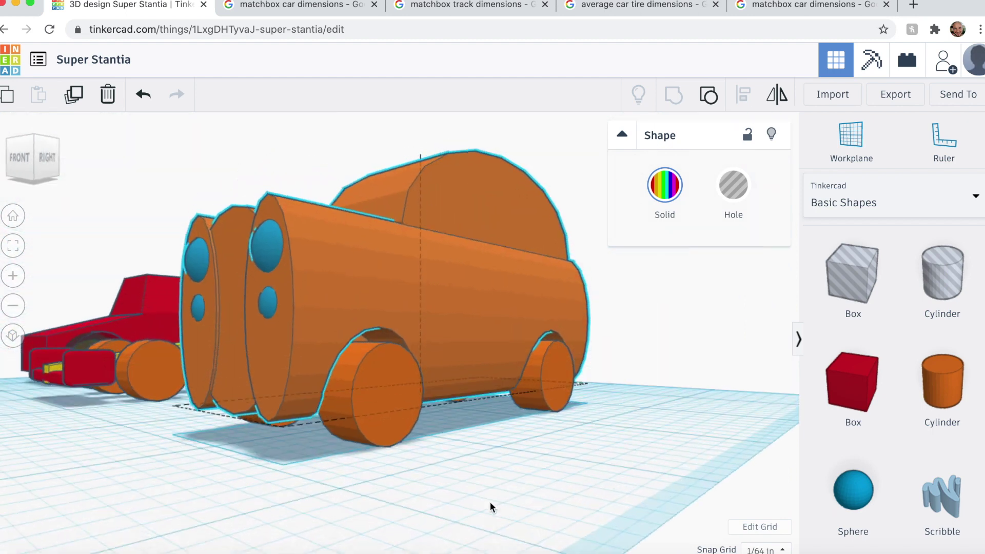
pyautogui.moveTo(515, 454); pyautogui.dragTo(831, 492, button='right')
pyautogui.moveTo(347, 214); pyautogui.dragTo(320, 339, button='right')
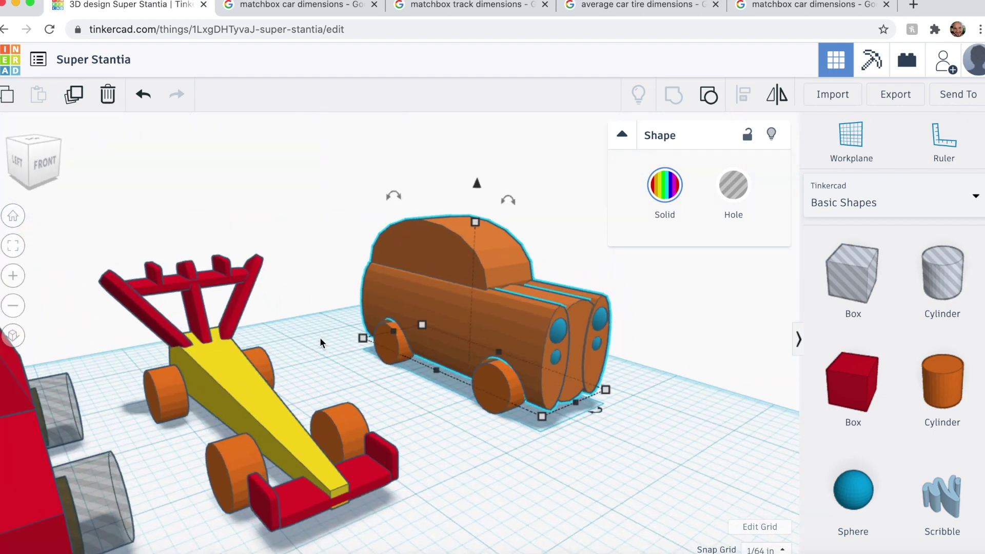
# Group the red sedan body with its wheel-well hole cylinders to cut the wheel wells.
pyautogui.moveTo(329, 431); pyautogui.dragTo(620, 377, button='middle')
pyautogui.scroll(3, 619, 377)
pyautogui.scroll(-3, 619, 377)
pyautogui.click(314, 346)
pyautogui.keyDown('shift'); pyautogui.click(312, 227); pyautogui.keyUp('shift')
pyautogui.click(674, 96)
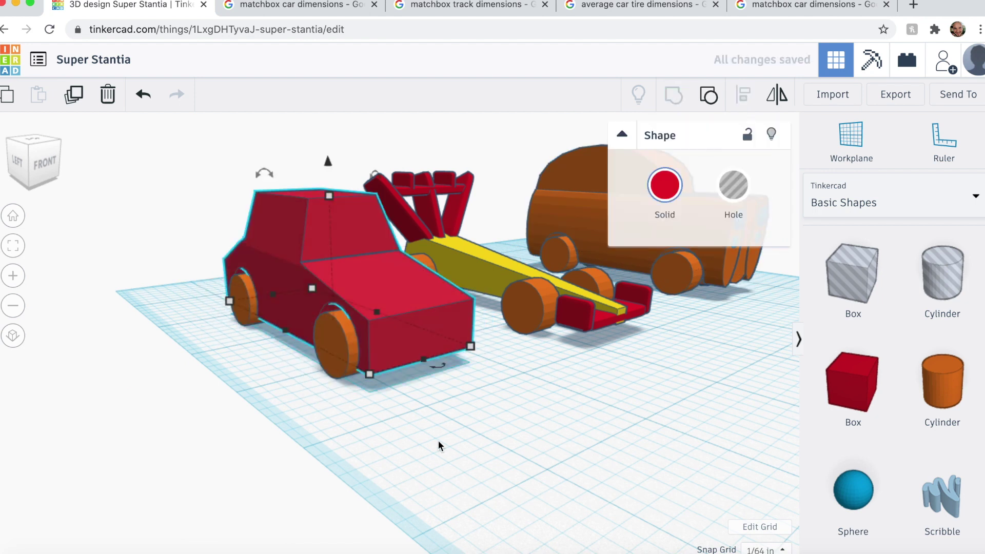
# Move the sedan's wheels out beside the red body by about 1.497 in and 0.265 in.
pyautogui.click(438, 441)
pyautogui.moveTo(438, 442); pyautogui.dragTo(420, 371, button='right')
pyautogui.scroll(3, 382, 326)
pyautogui.moveTo(366, 318); pyautogui.dragTo(25, 345)
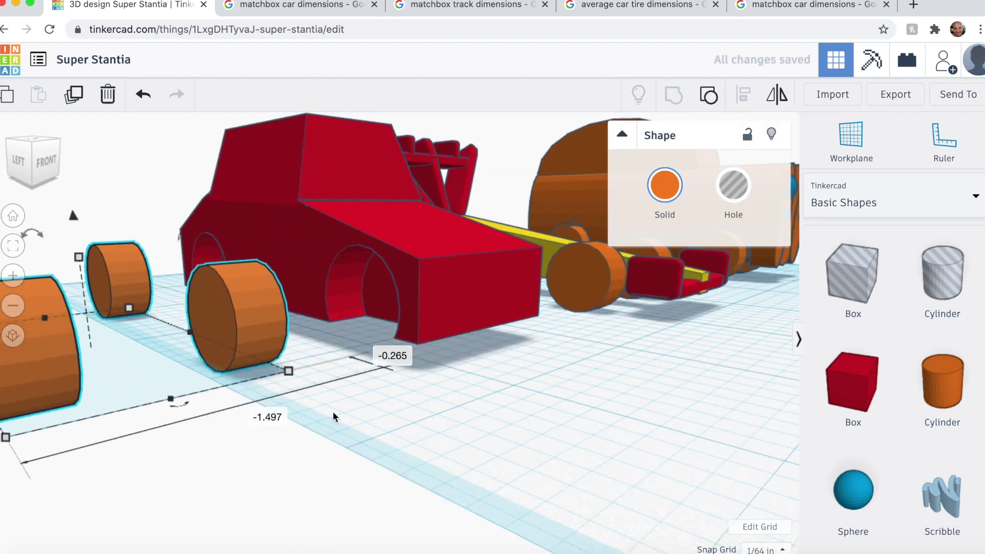
pyautogui.click(333, 411)
# Lower the red sedan body by about 0.109 in and set its height above the workplane to 0.
pyautogui.click(344, 247)
pyautogui.moveTo(455, 195); pyautogui.dragTo(455, 339, button='middle')
pyautogui.moveTo(335, 237); pyautogui.dragTo(337, 251)
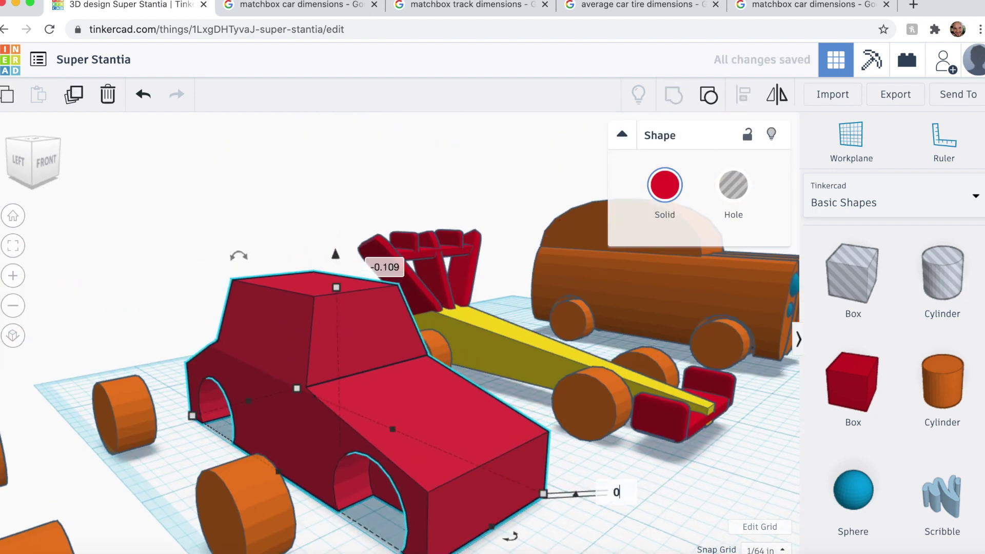
pyautogui.press('Return')
# Add a cylinder beside the red sedan and shrink it to a thin axle about 0.359 in tall.
pyautogui.click(590, 534)
pyautogui.moveTo(498, 546); pyautogui.dragTo(549, 506, button='middle')
pyautogui.moveTo(549, 506); pyautogui.dragTo(569, 441, button='right')
pyautogui.click(942, 382)
pyautogui.click(598, 428)
pyautogui.keyDown('shift'); pyautogui.moveTo(298, 426); pyautogui.dragTo(514, 377); pyautogui.keyUp('shift')
pyautogui.moveTo(595, 215); pyautogui.dragTo(453, 234)
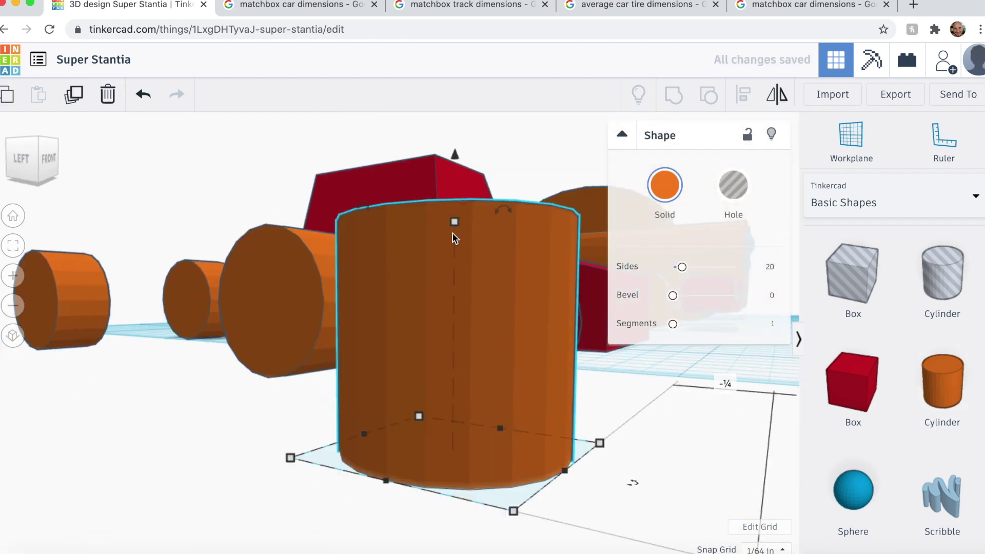
pyautogui.scroll(-6, 453, 237)
pyautogui.moveTo(607, 424); pyautogui.dragTo(440, 379, button='right')
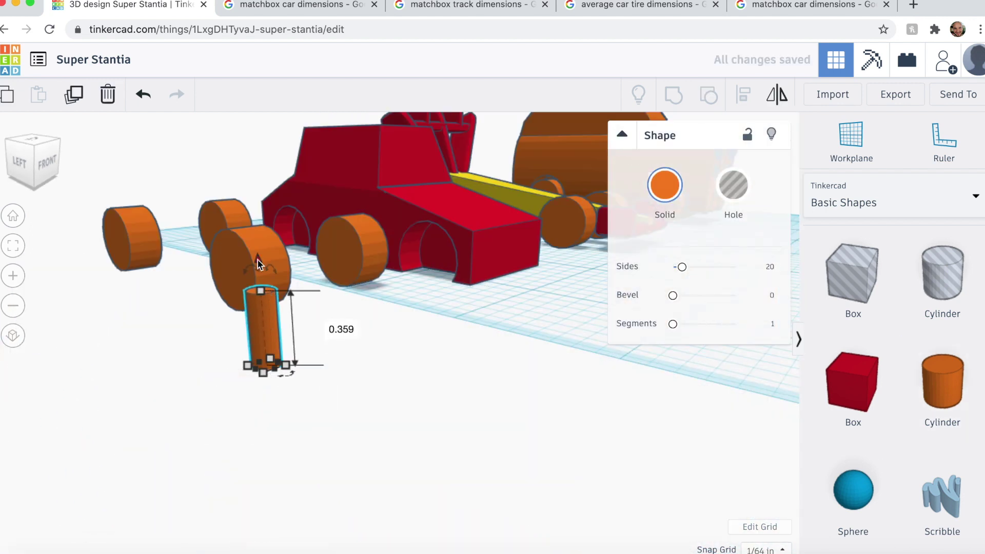
# Lay the axle cylinder on its side and place it in the red sedan's front wheel well.
pyautogui.moveTo(258, 264); pyautogui.dragTo(232, 342)
pyautogui.moveTo(420, 242); pyautogui.dragTo(420, 251)
pyautogui.scroll(5, 502, 272)
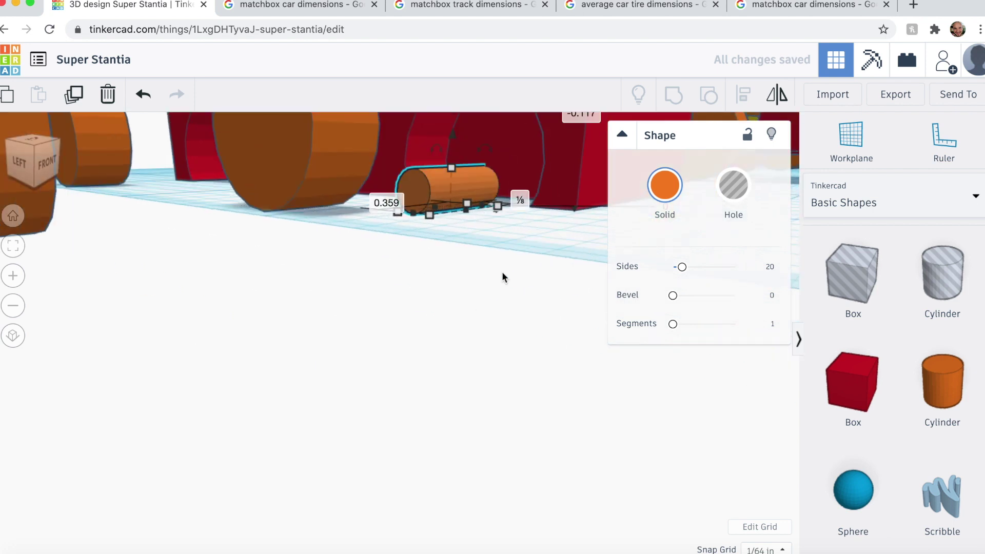
pyautogui.scroll(-4, 502, 272)
pyautogui.moveTo(502, 272); pyautogui.dragTo(408, 442, button='right')
pyautogui.click(334, 411)
pyautogui.moveTo(440, 388); pyautogui.dragTo(443, 345)
pyautogui.moveTo(483, 386); pyautogui.dragTo(328, 373, button='right')
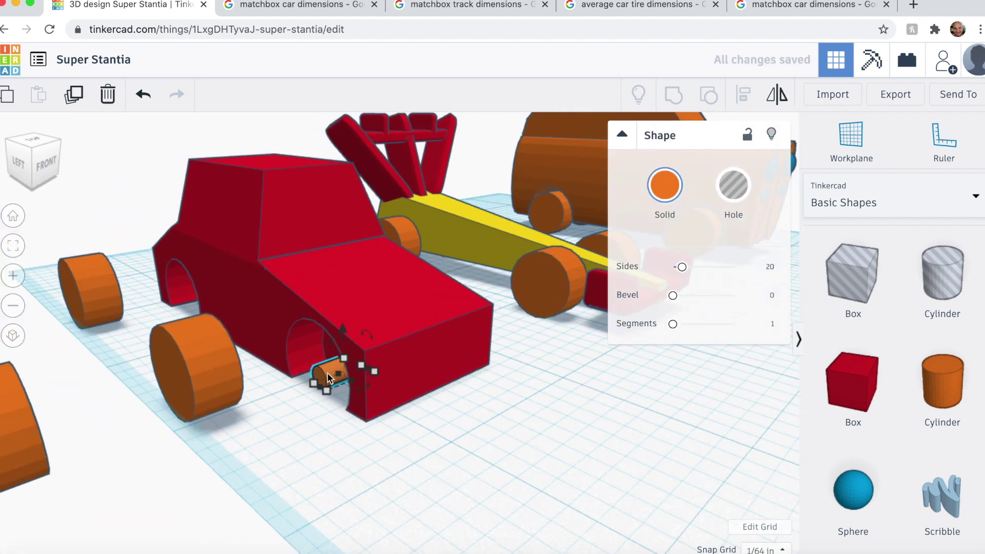
# Align the axle cylinder with the red sedan body at the front wheel well.
pyautogui.keyDown('shift'); pyautogui.click(449, 348); pyautogui.keyUp('shift')
pyautogui.press('l')
pyautogui.click(384, 435)
pyautogui.click(441, 457)
pyautogui.moveTo(457, 459); pyautogui.dragTo(492, 175, button='right')
pyautogui.click(497, 163)
pyautogui.moveTo(536, 331); pyautogui.dragTo(369, 418, button='right')
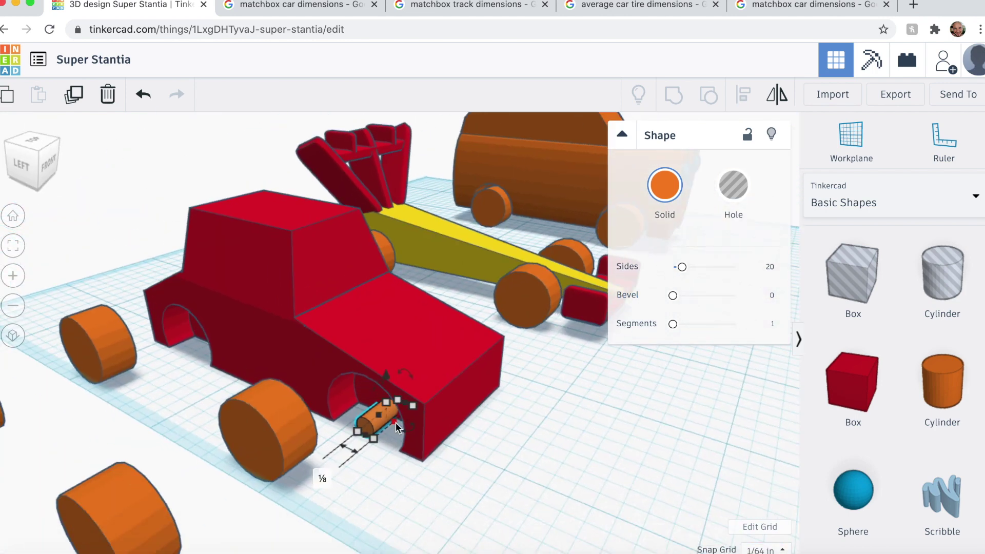
# Undo the last axle change and stretch the axle cylinder to about 1 1/8 in long across the sedan's width.
pyautogui.press('super+z')
pyautogui.click(377, 425)
pyautogui.moveTo(411, 396); pyautogui.dragTo(461, 349)
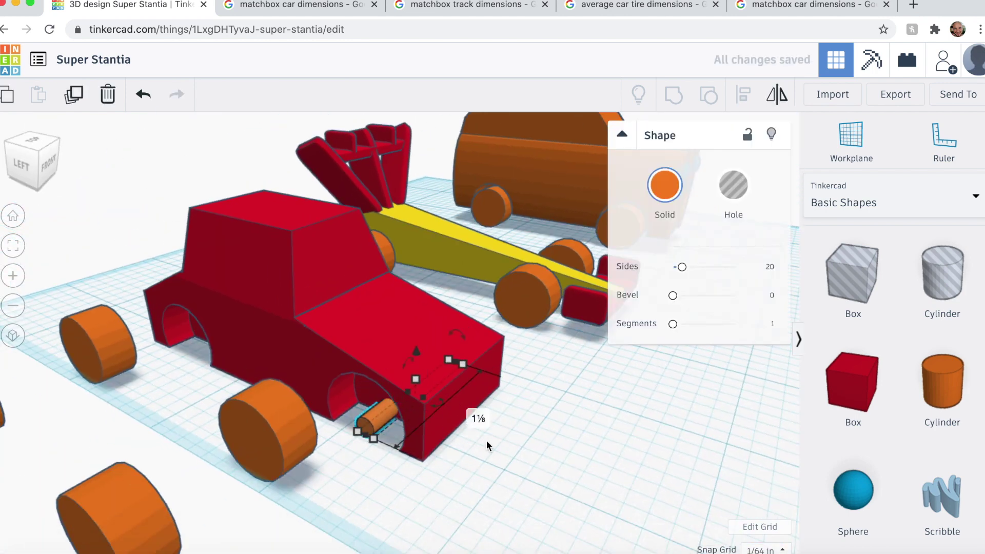
pyautogui.click(523, 464)
pyautogui.moveTo(528, 470); pyautogui.dragTo(428, 506, button='right')
pyautogui.click(245, 420)
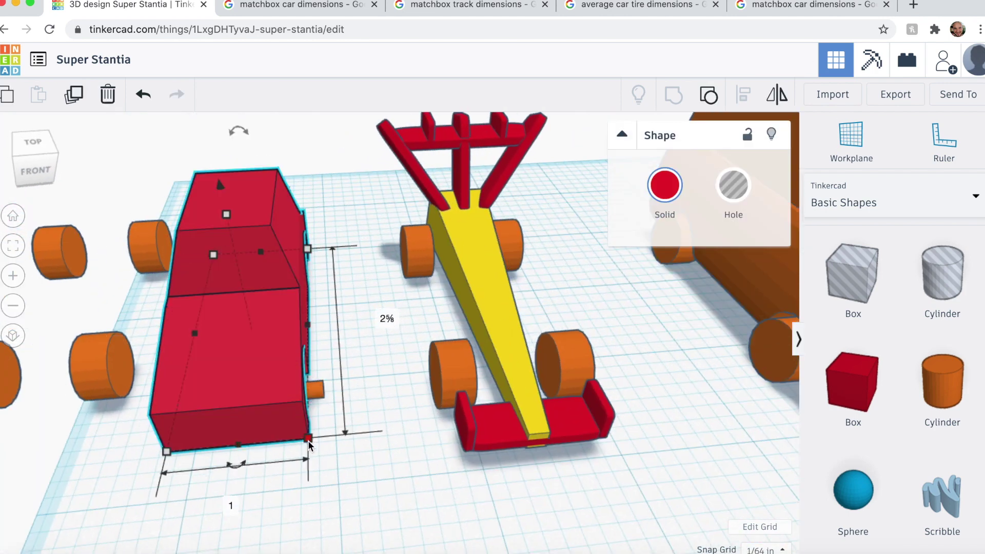
pyautogui.click(316, 390)
pyautogui.click(175, 521)
pyautogui.moveTo(176, 520); pyautogui.dragTo(506, 372, button='right')
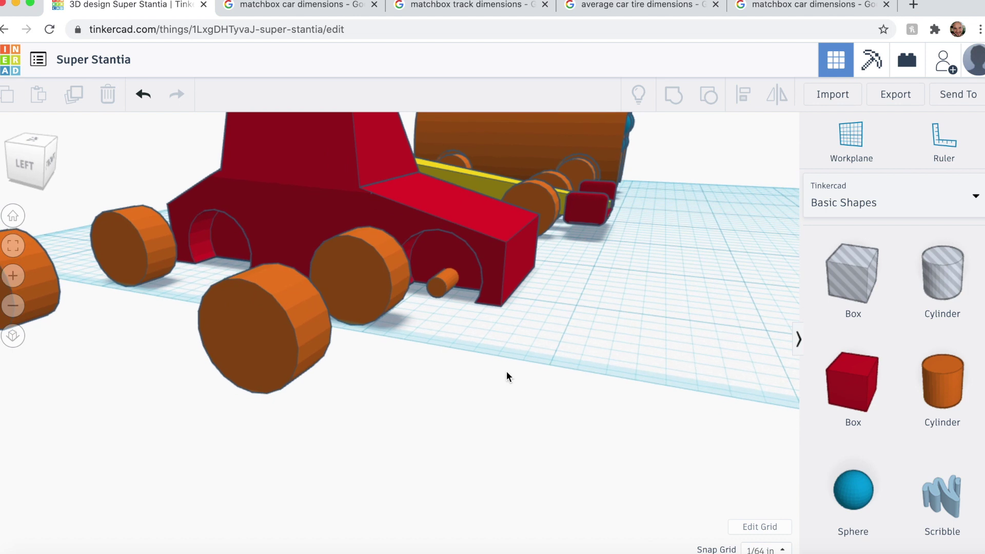
# Try to cut an axle hole through the red sedan's front by grouping its body with an enlarged 0.187 by 1 1/2 in hole cylinder.
pyautogui.click(443, 288)
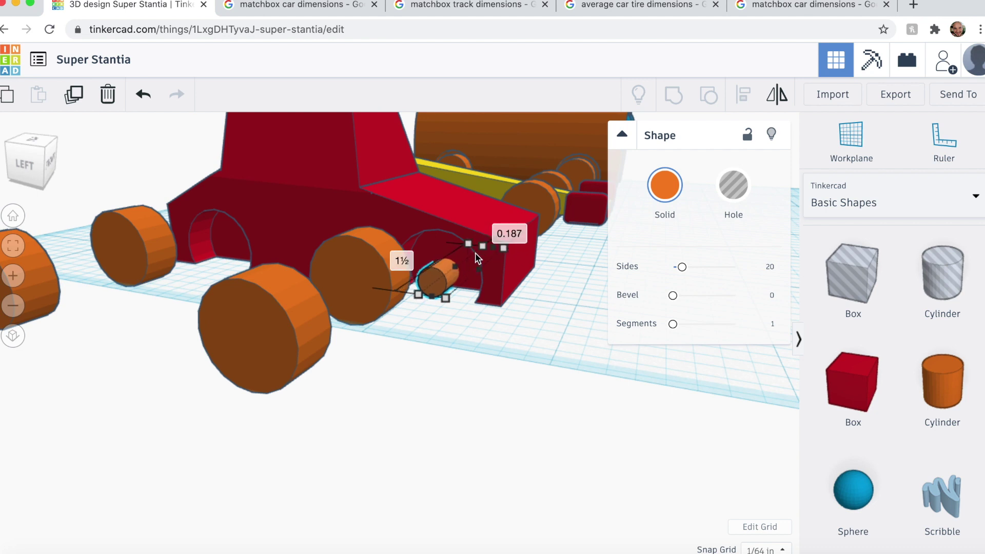
pyautogui.click(602, 337)
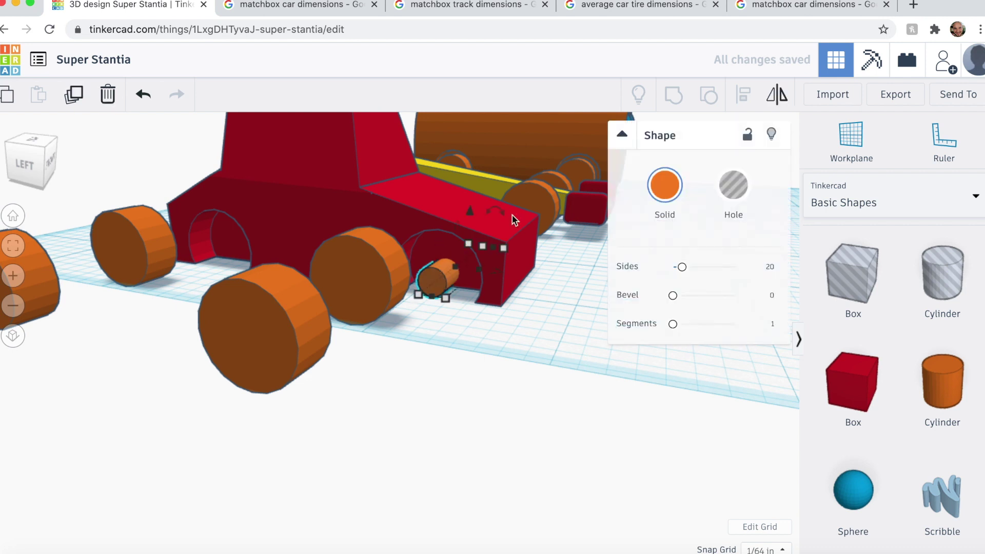
pyautogui.keyDown('shift'); pyautogui.click(419, 225); pyautogui.keyUp('shift')
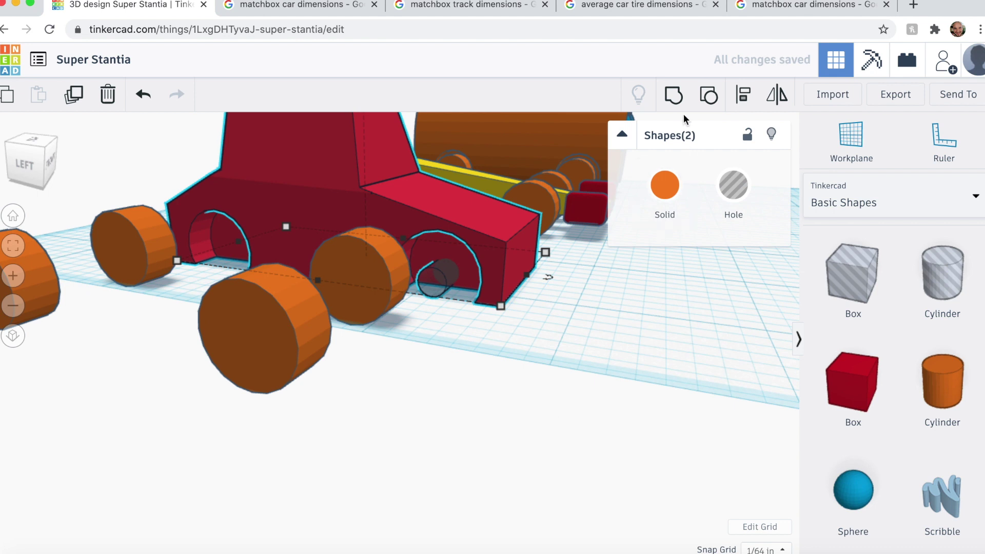
pyautogui.click(673, 95)
pyautogui.click(564, 381)
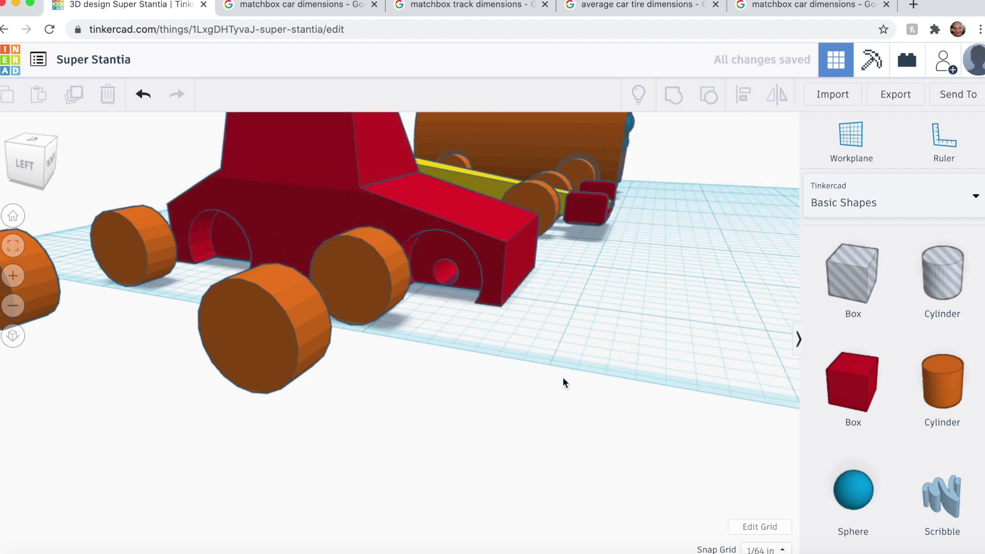
pyautogui.moveTo(564, 383); pyautogui.dragTo(497, 386, button='right')
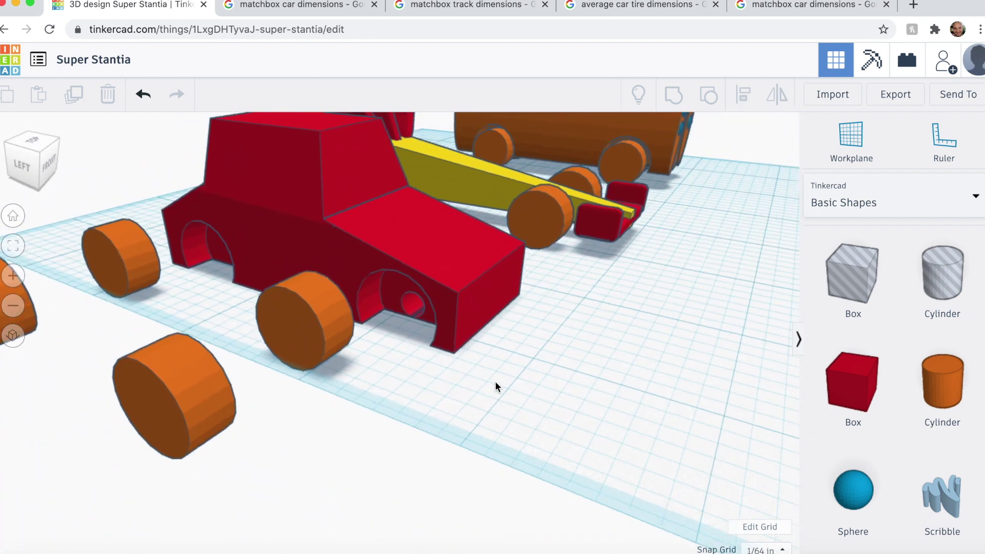
pyautogui.hotkey('ctrl', 'z')
pyautogui.scroll(-5, 496, 386)
pyautogui.moveTo(653, 385); pyautogui.dragTo(664, 457, button='right')
pyautogui.moveTo(589, 503)
pyautogui.mouseDown(button='right')
pyautogui.moveTo(606, 464)
pyautogui.moveTo(596, 501)
pyautogui.mouseUp(button='right')
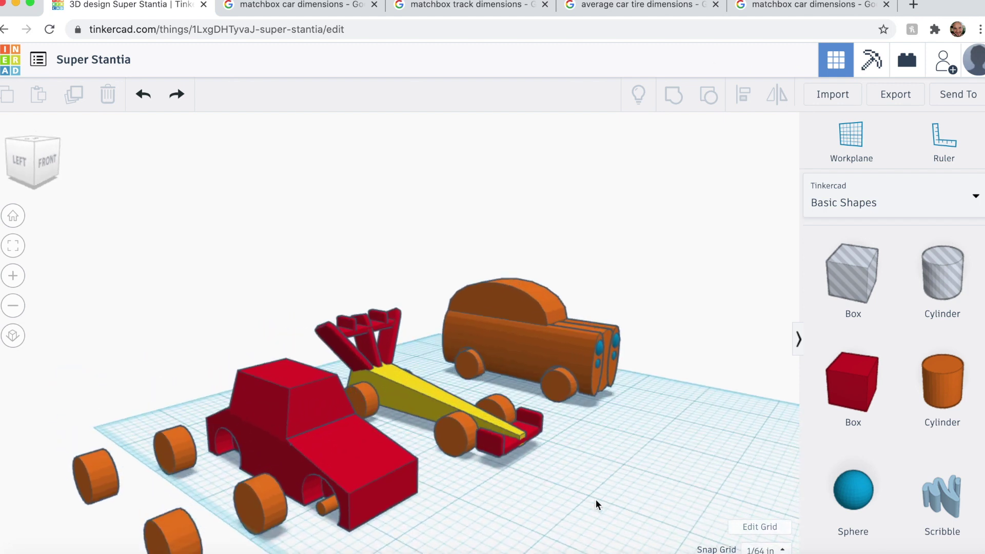
pyautogui.moveTo(596, 500); pyautogui.dragTo(272, 501, button='right')
pyautogui.moveTo(272, 501); pyautogui.dragTo(574, 431, button='right')
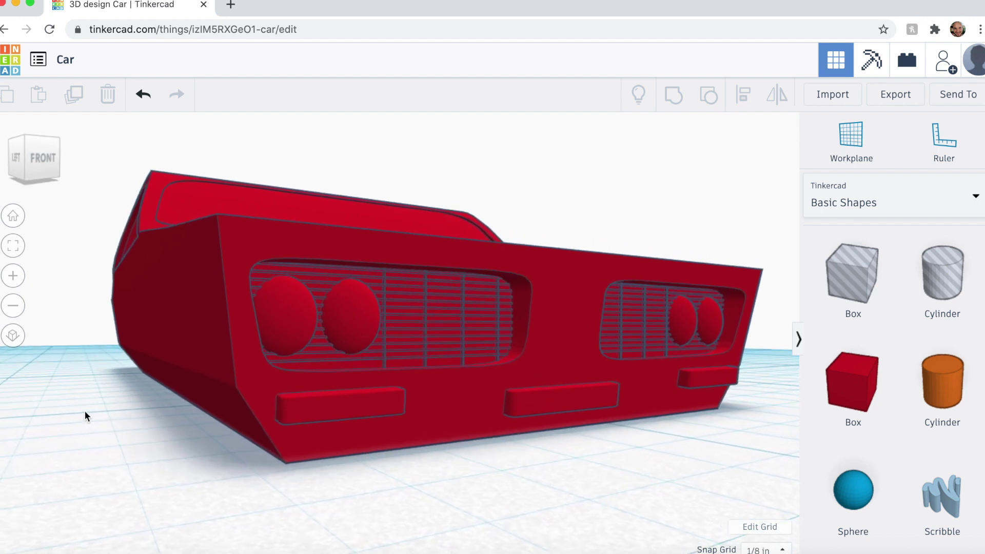